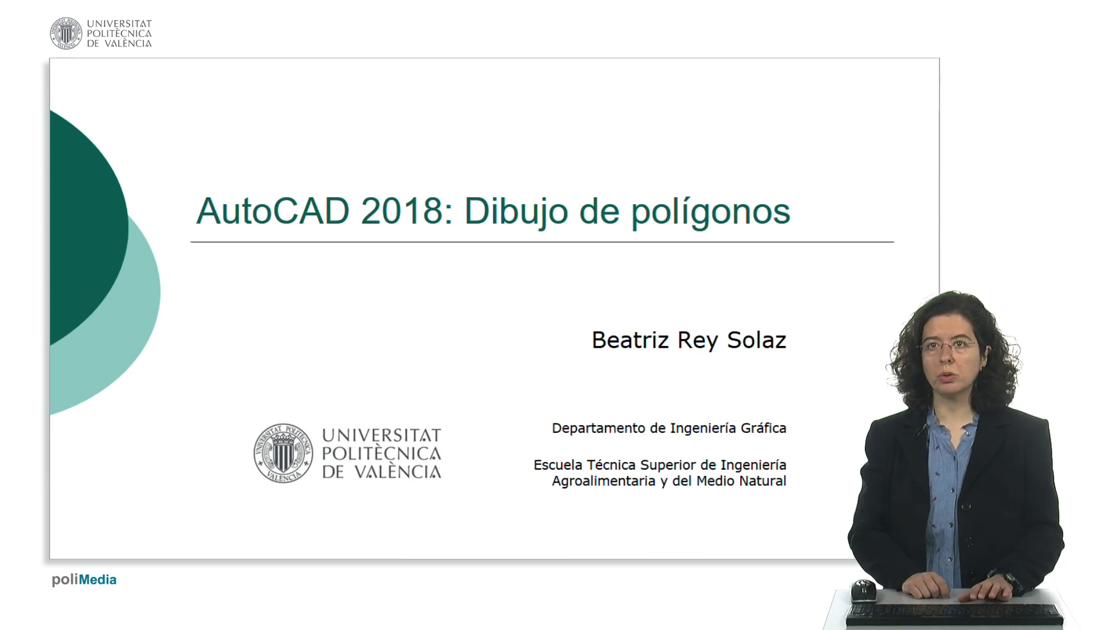
- Advance the slideshow to the Ejercicio slide with the dimensioned polygon drawing
{"action": "key", "text": "Right"}
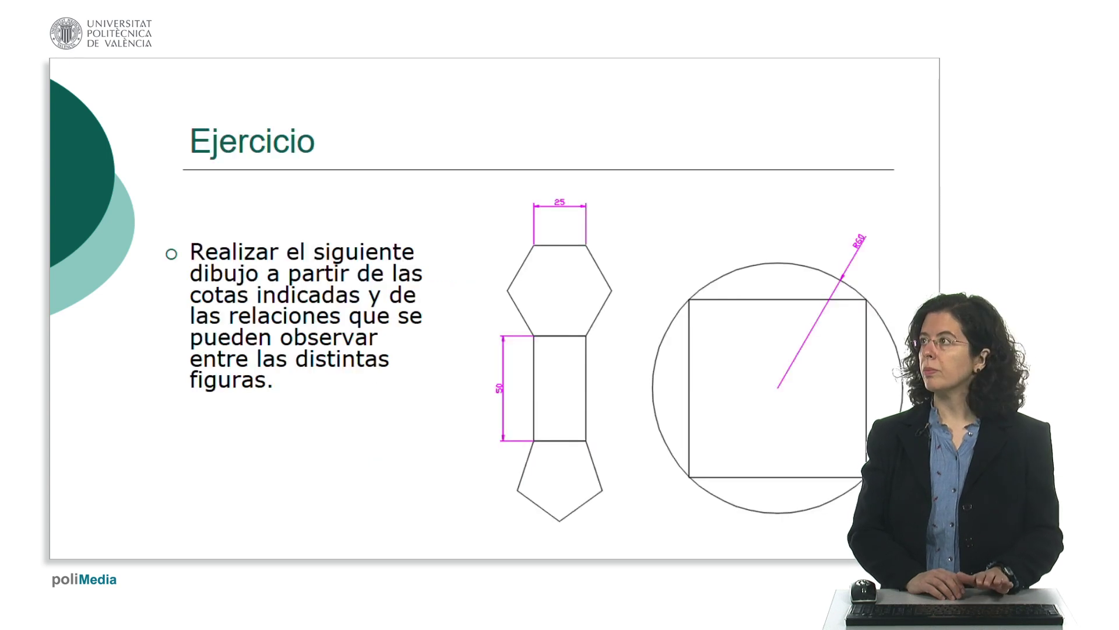
- Exit the slideshow and switch to the empty AutoCAD drawing Dibujo1.dwg
{"action": "key", "text": "Escape"}
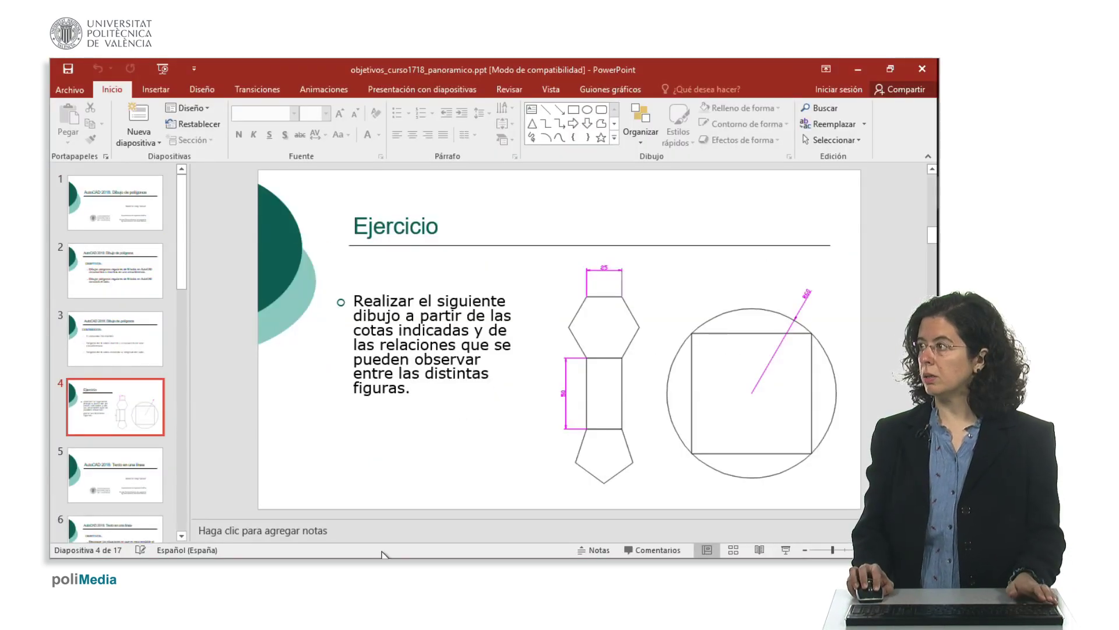
{"action": "key", "text": "alt+Tab"}
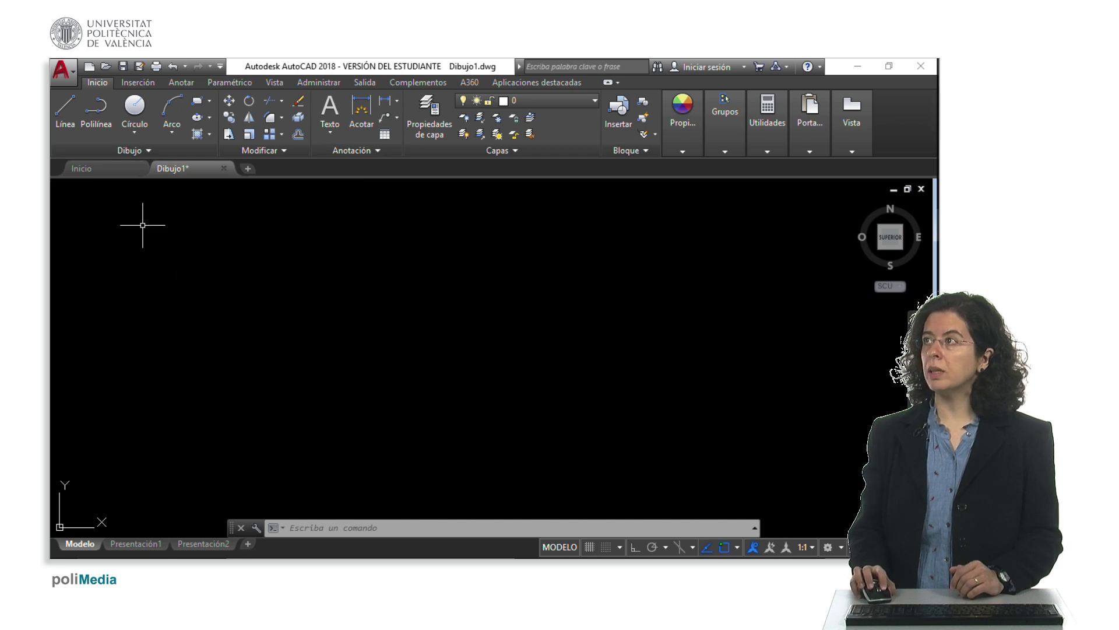
- Draw a 6-sided polygon inscribed in a radius-30 circle, then pan it left
{"action": "left_click", "coordinate": [209, 99]}
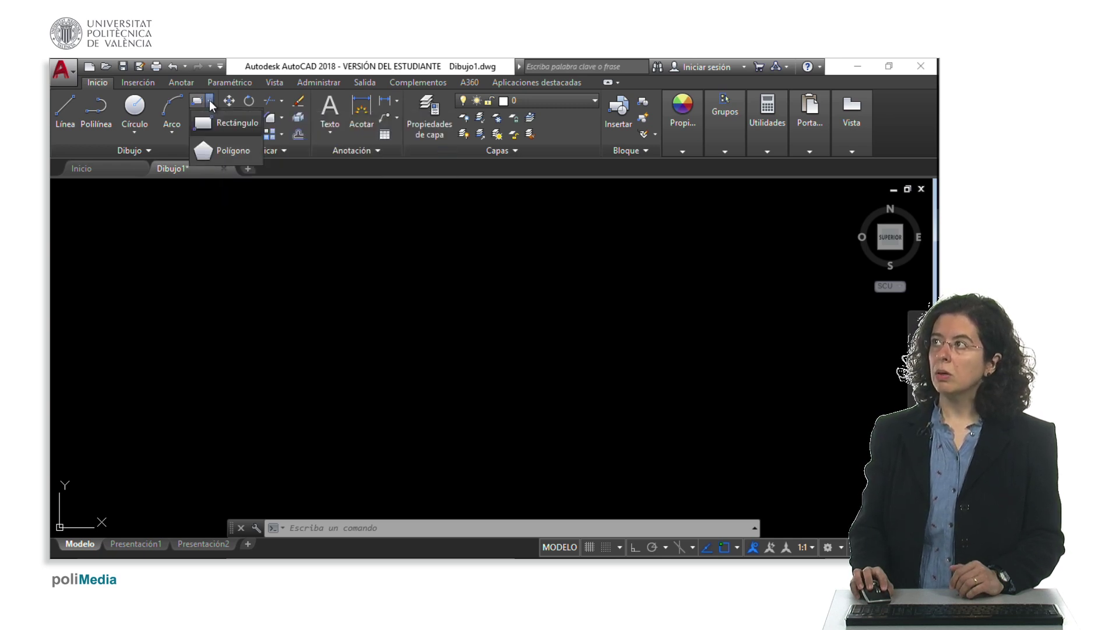
{"action": "left_click", "coordinate": [227, 152]}
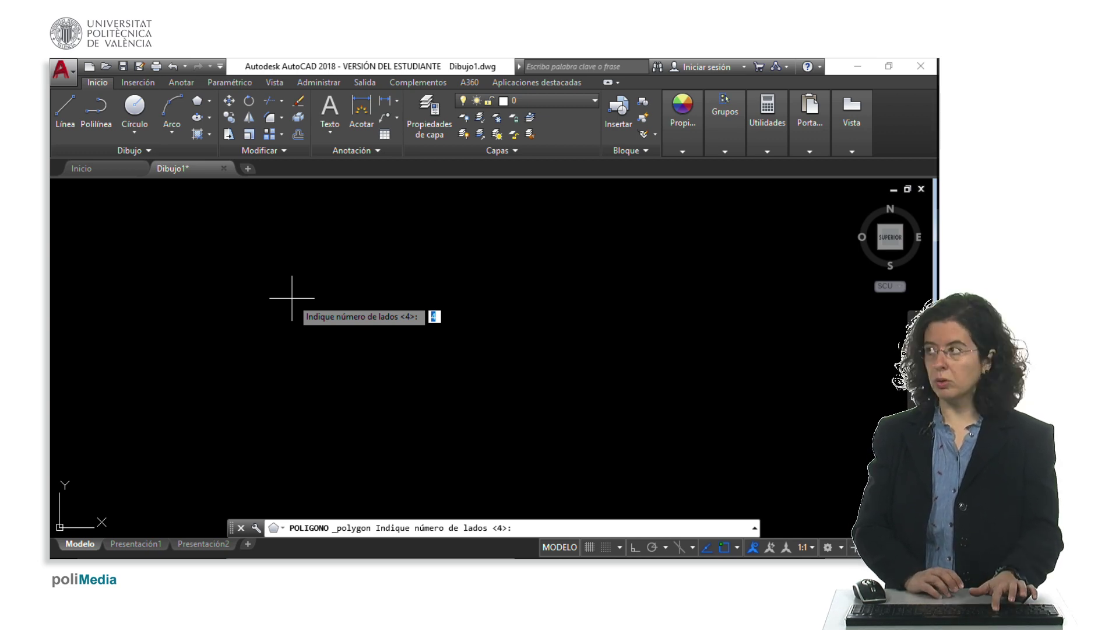
{"action": "type", "text": "6"}
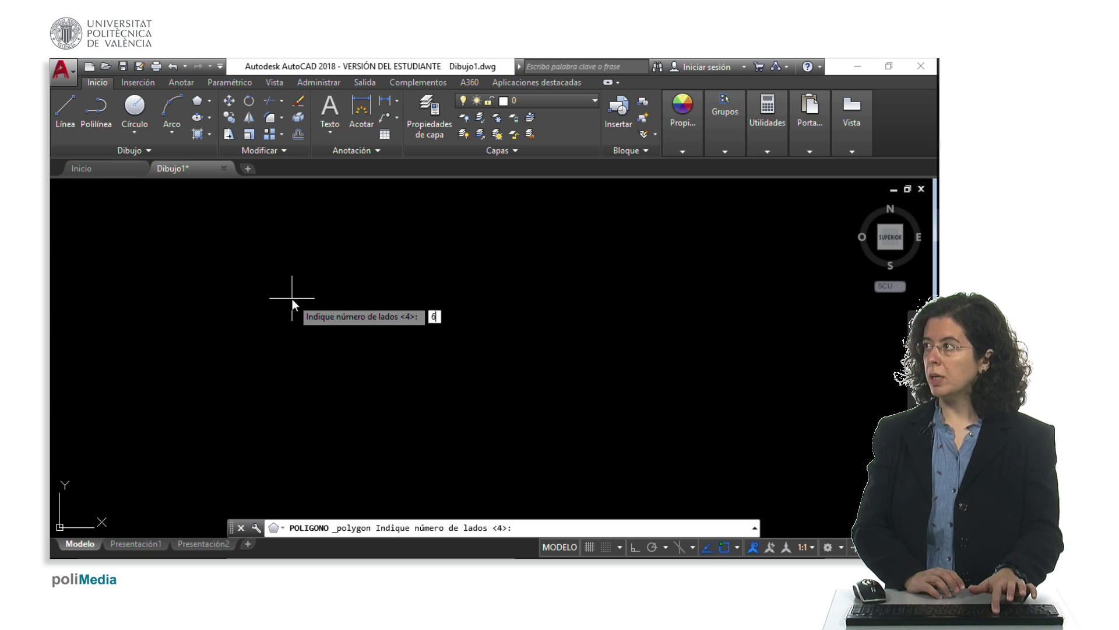
{"action": "key", "text": "Return"}
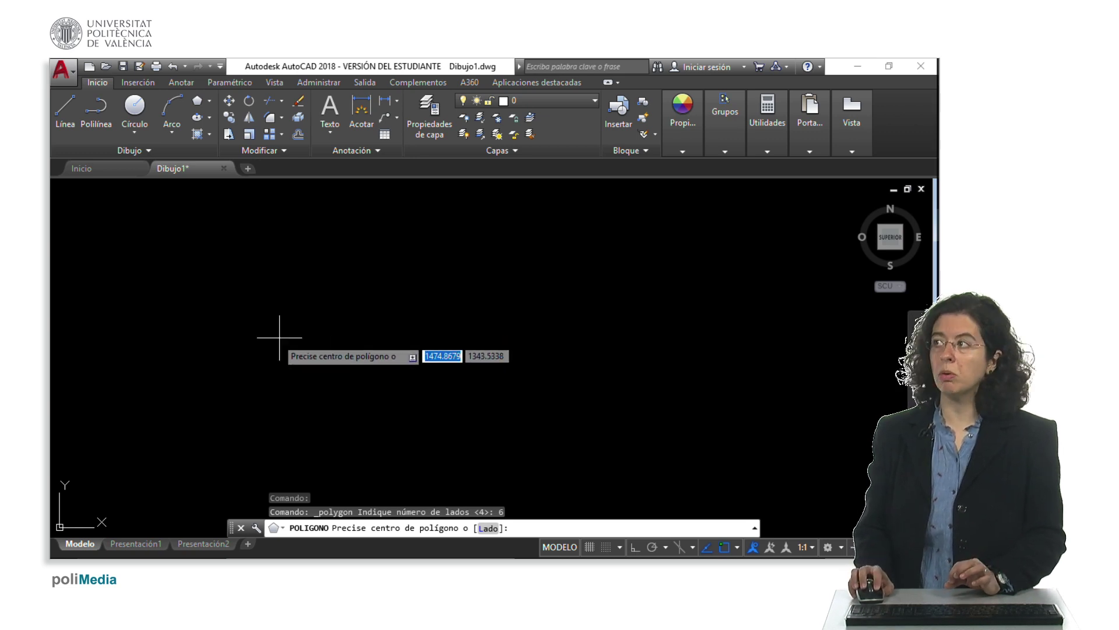
{"action": "left_click", "coordinate": [292, 337]}
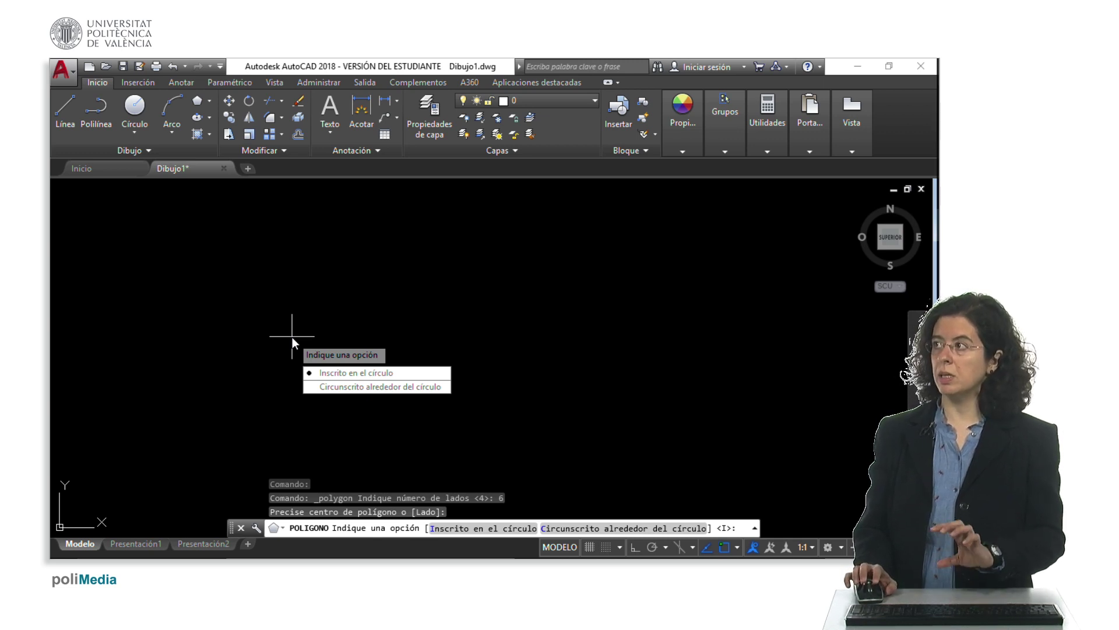
{"action": "left_click", "coordinate": [358, 376]}
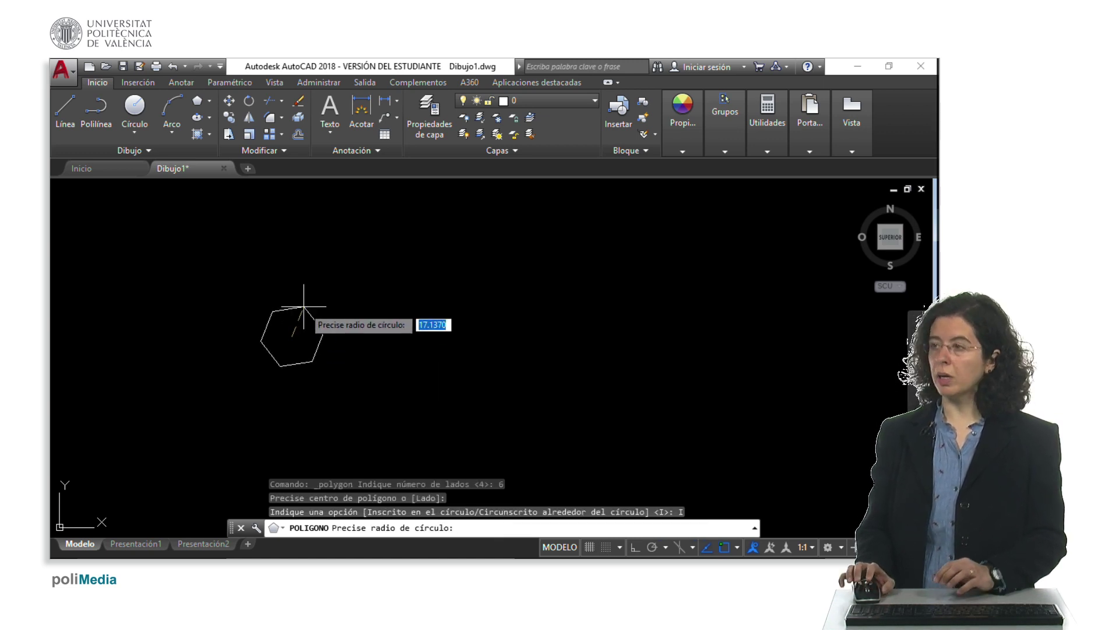
{"action": "type", "text": "30"}
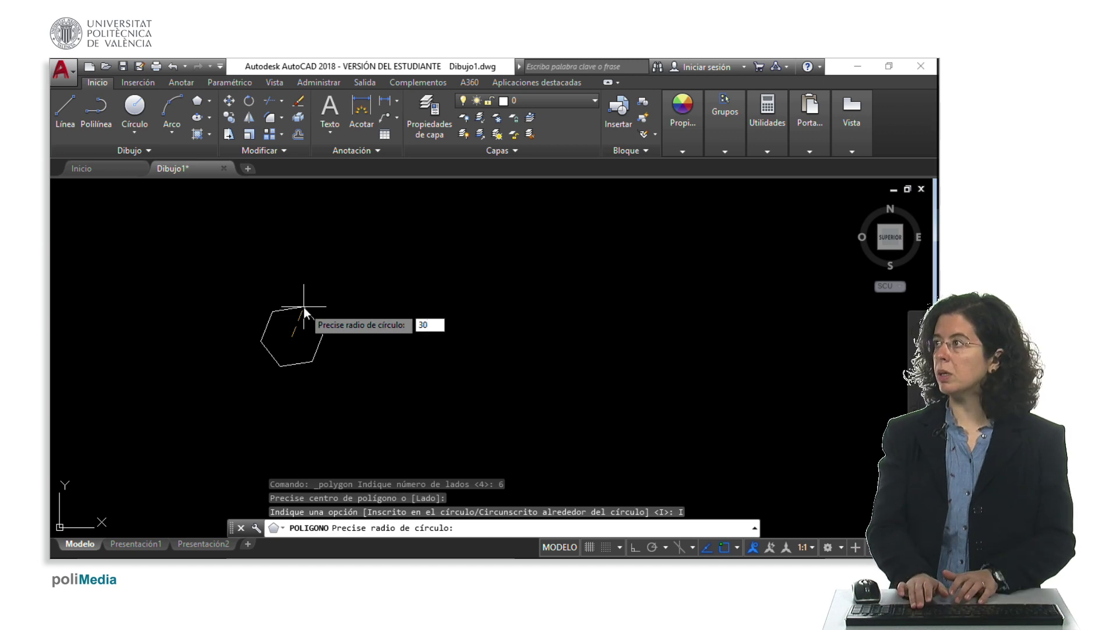
{"action": "key", "text": "Return"}
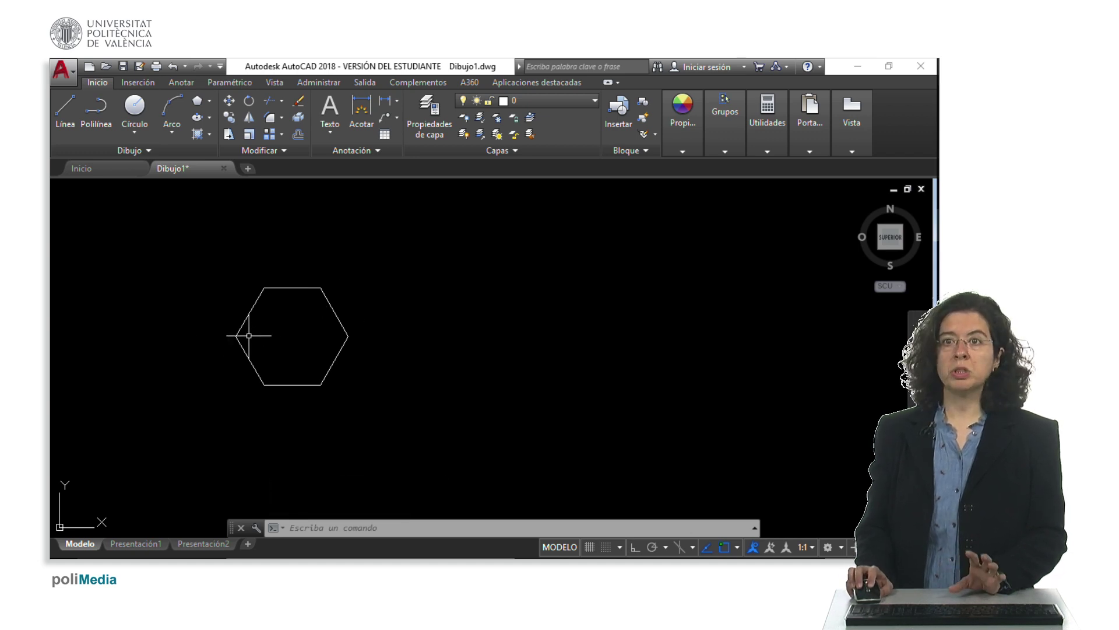
{"action": "mouse_move", "coordinate": [384, 322]}
{"action": "middle_mouse_down"}
{"action": "mouse_move", "coordinate": [283, 315]}
{"action": "mouse_move", "coordinate": [282, 330]}
{"action": "middle_mouse_up"}
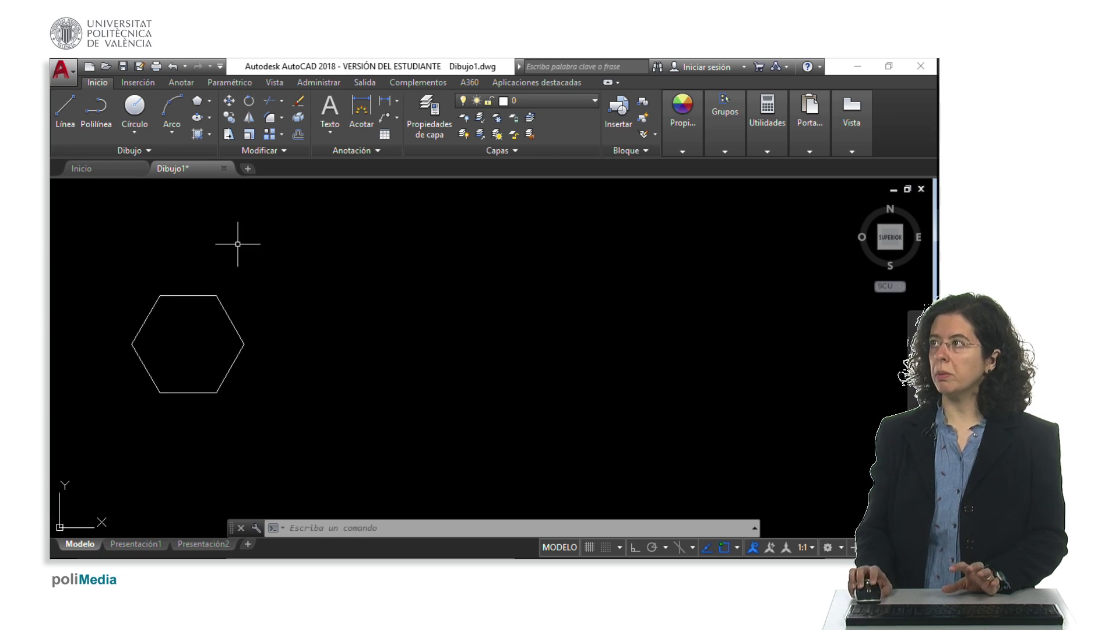
- Draw a radius-30 circle to the right of the hexagon
{"action": "left_click", "coordinate": [135, 108]}
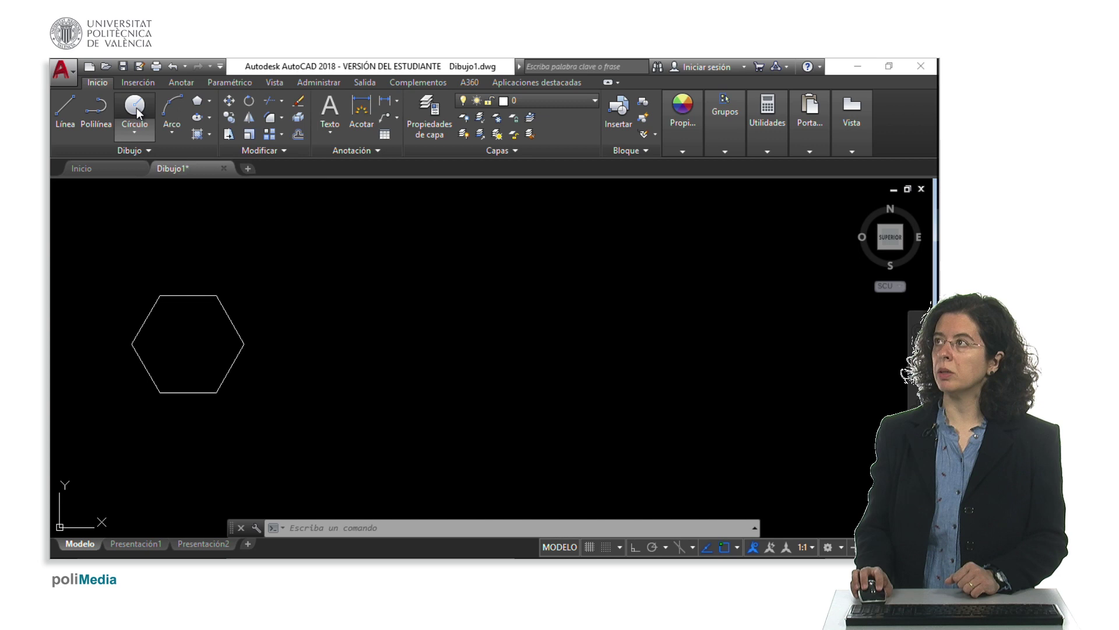
{"action": "left_click", "coordinate": [361, 344]}
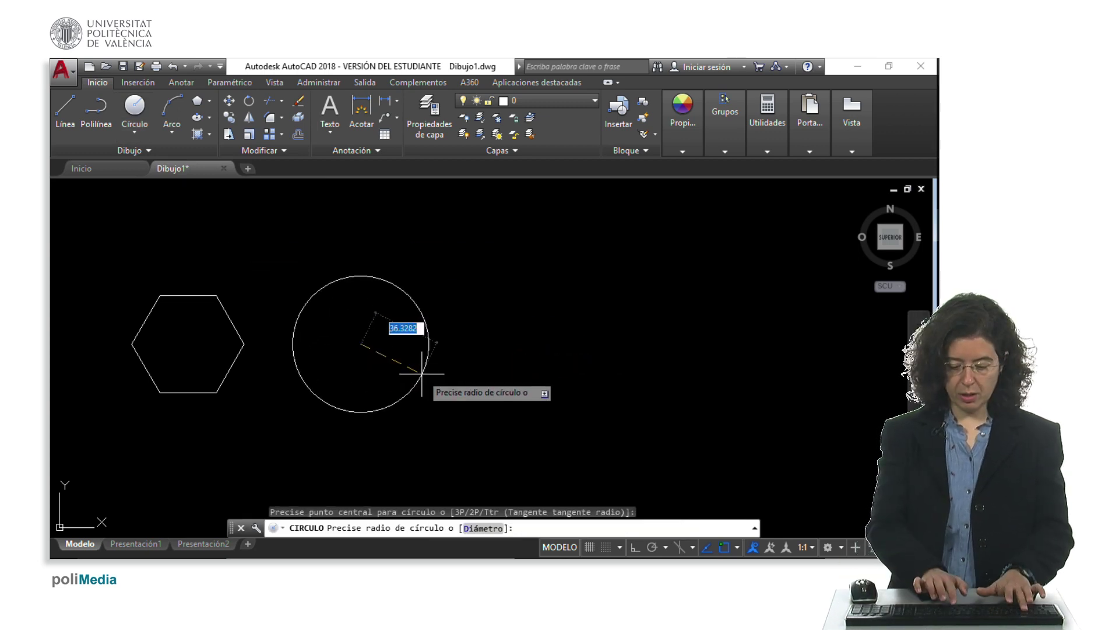
{"action": "type", "text": "30"}
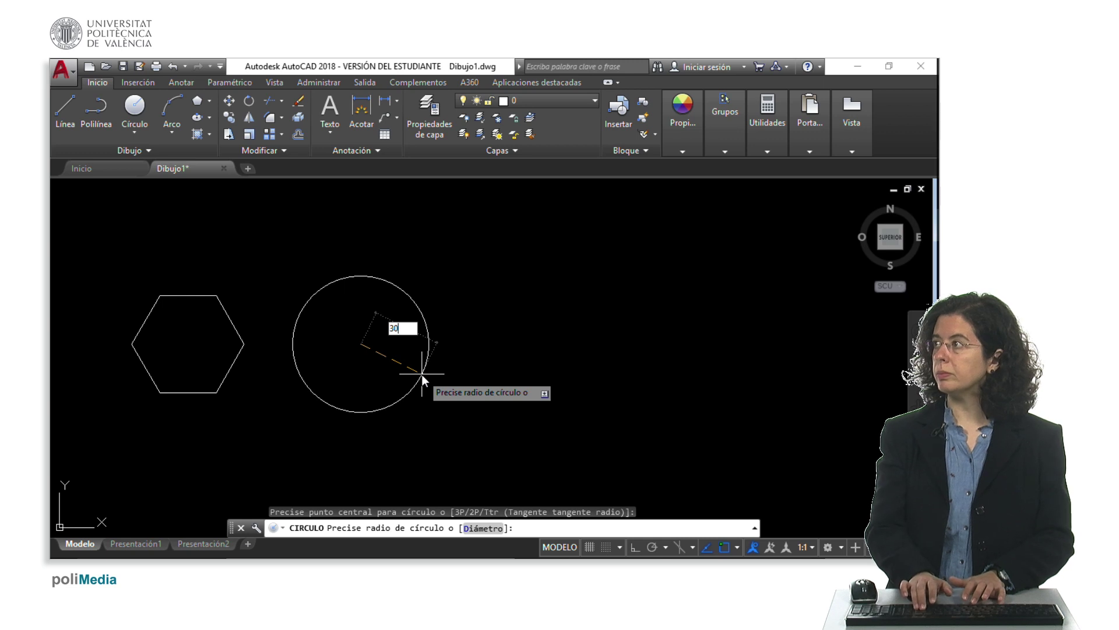
{"action": "key", "text": "Return"}
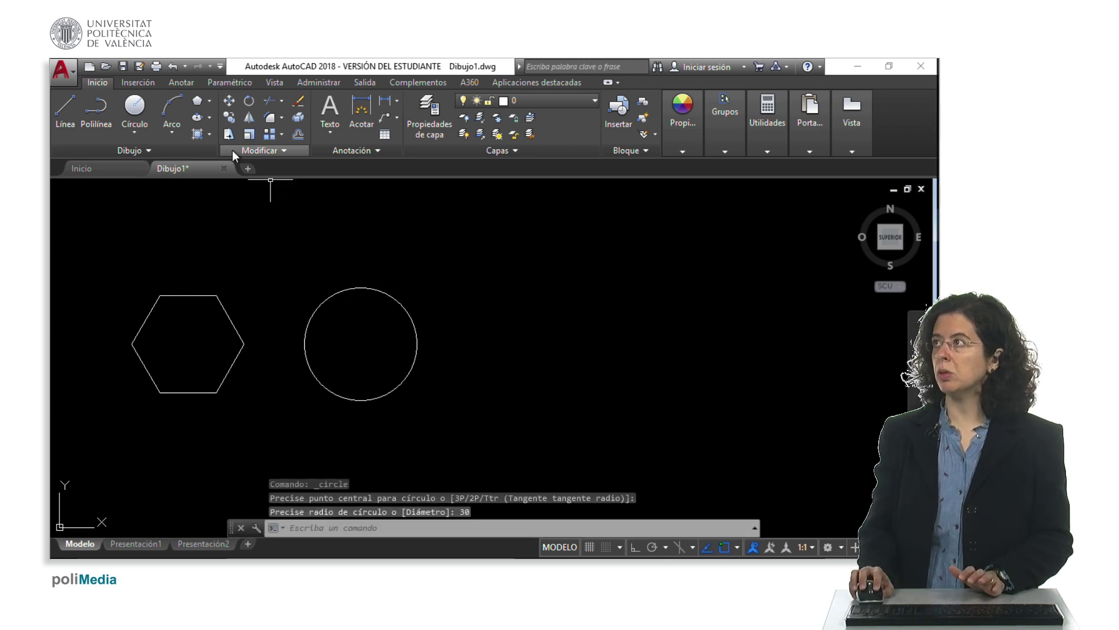
- Inscribe a 7-sided polygon of radius 30 in that circle, centred on it
{"action": "left_click", "coordinate": [198, 100]}
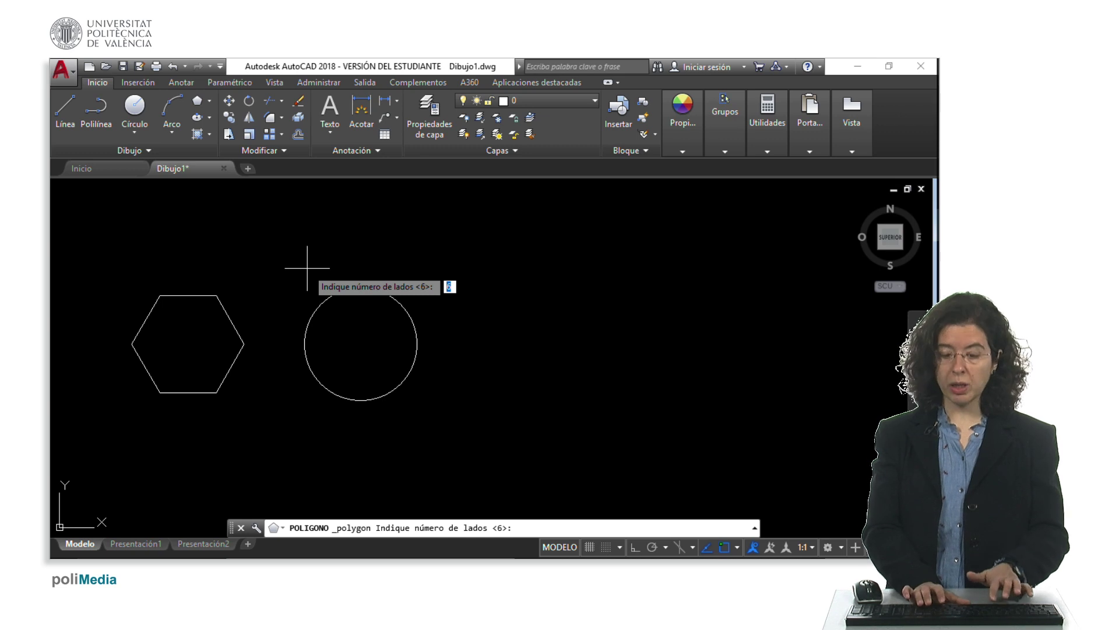
{"action": "type", "text": "7"}
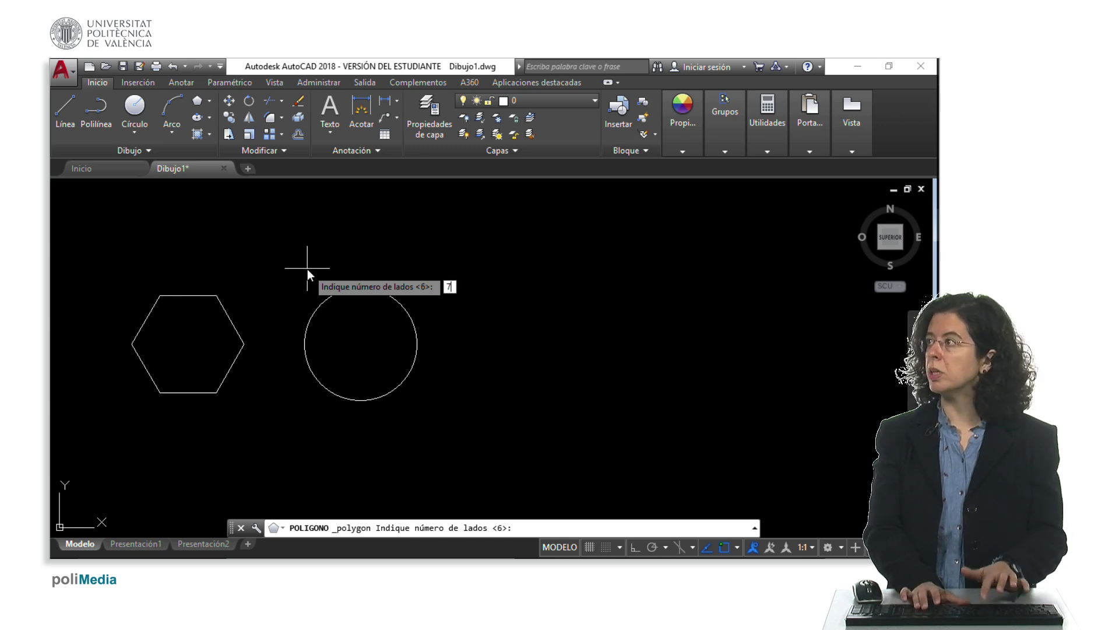
{"action": "key", "text": "Return"}
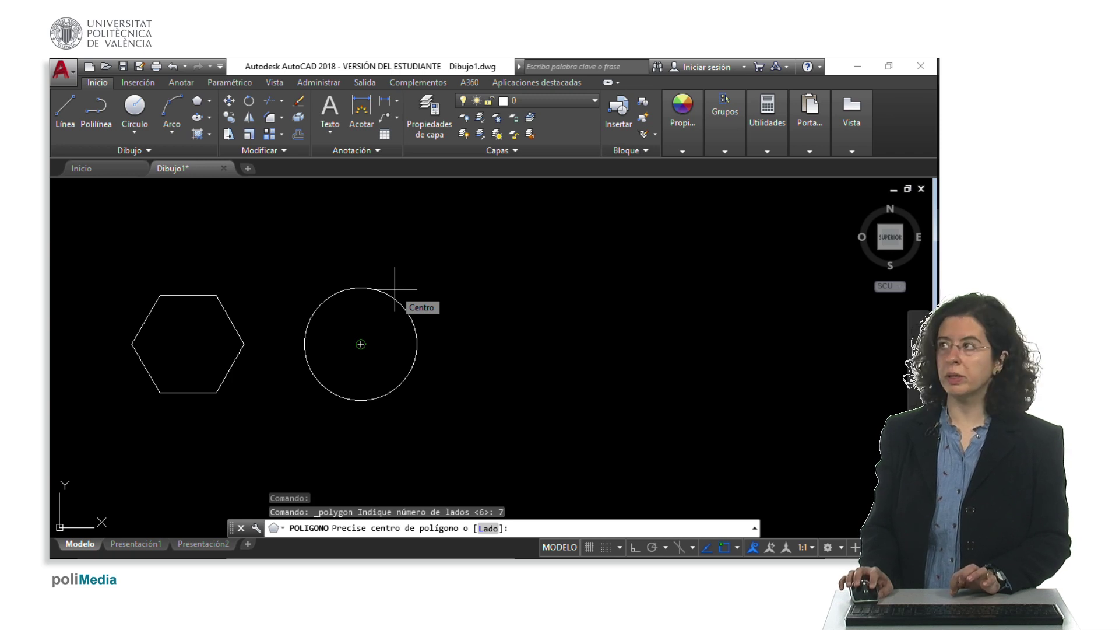
{"action": "left_click", "coordinate": [395, 289]}
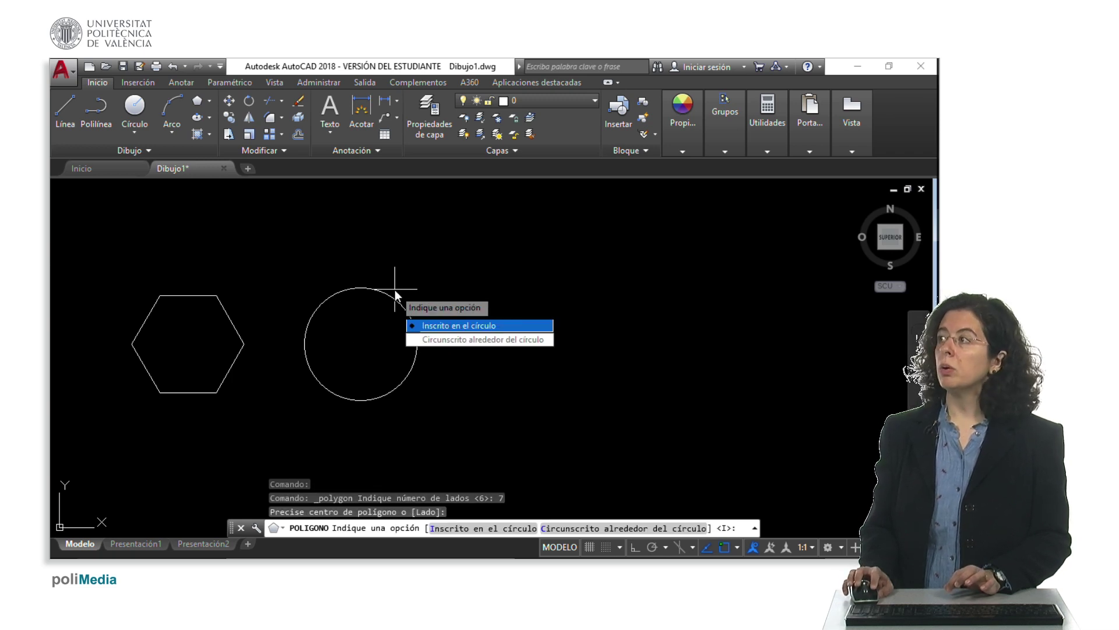
{"action": "left_click", "coordinate": [446, 326]}
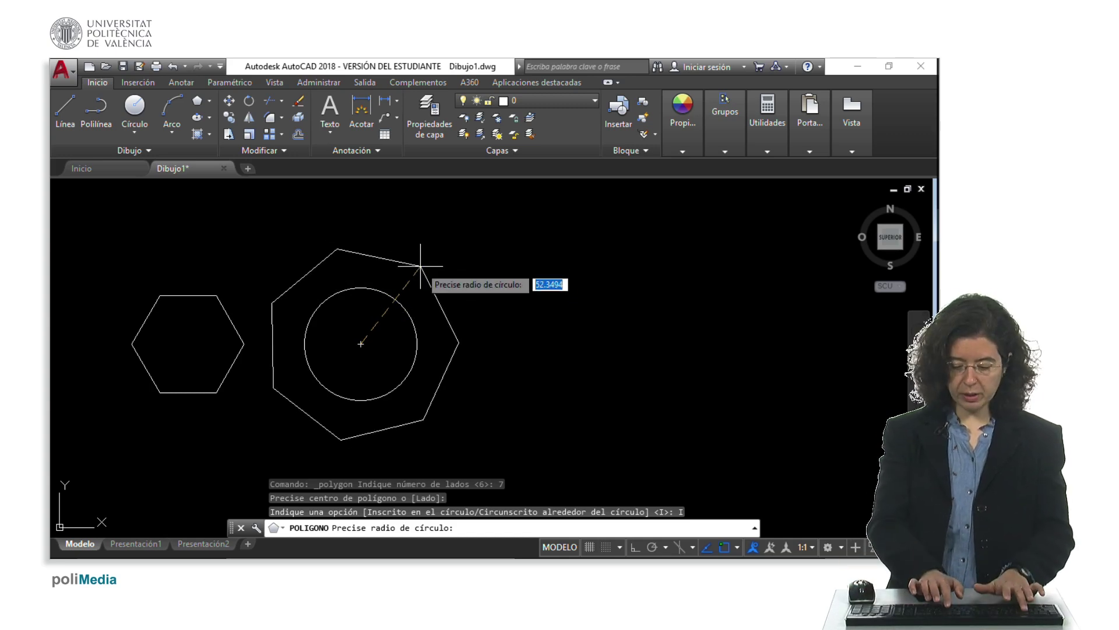
{"action": "type", "text": "30"}
{"action": "key", "text": "Return"}
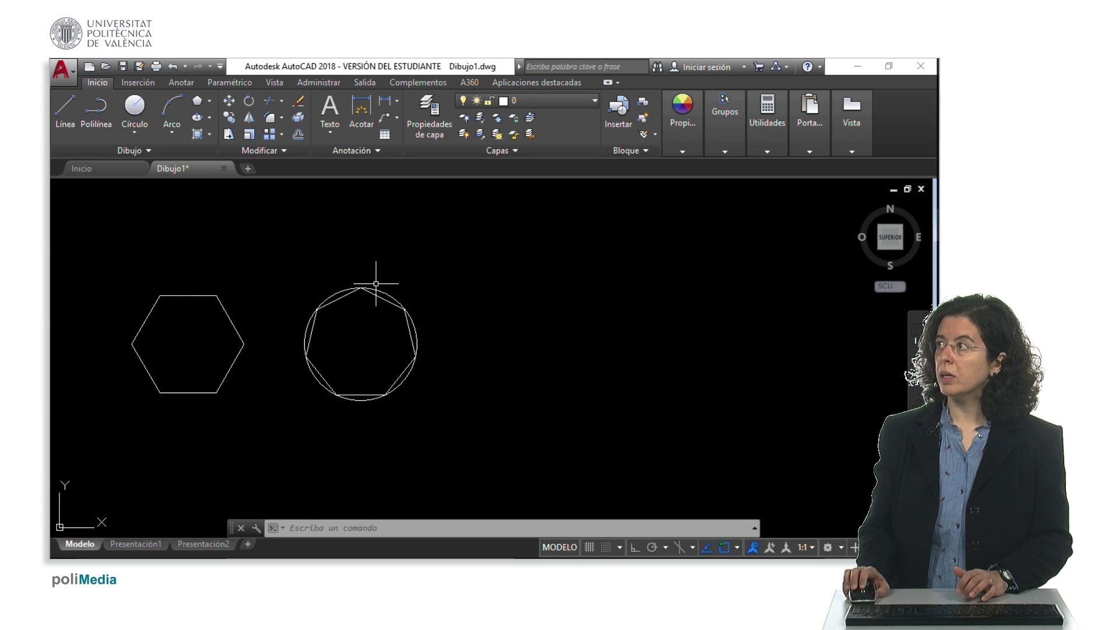
{"action": "scroll", "coordinate": [376, 283], "scroll_direction": "up", "scroll_amount": 2}
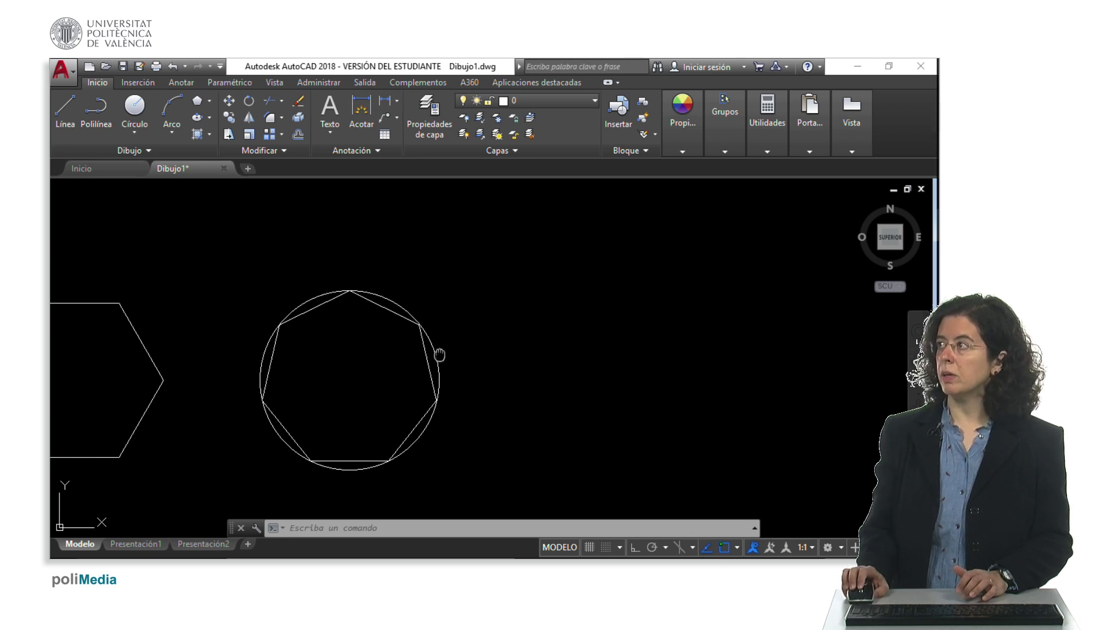
{"action": "middle_click_drag", "start_coordinate": [439, 354], "coordinate": [449, 317]}
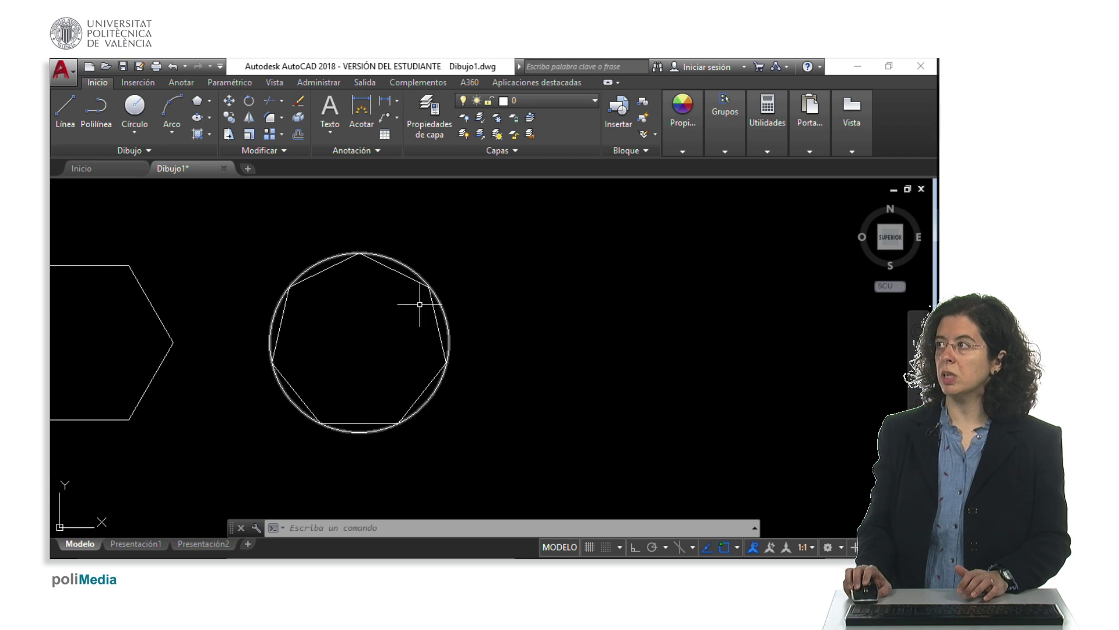
{"action": "scroll", "coordinate": [368, 337], "scroll_direction": "down", "scroll_amount": 2}
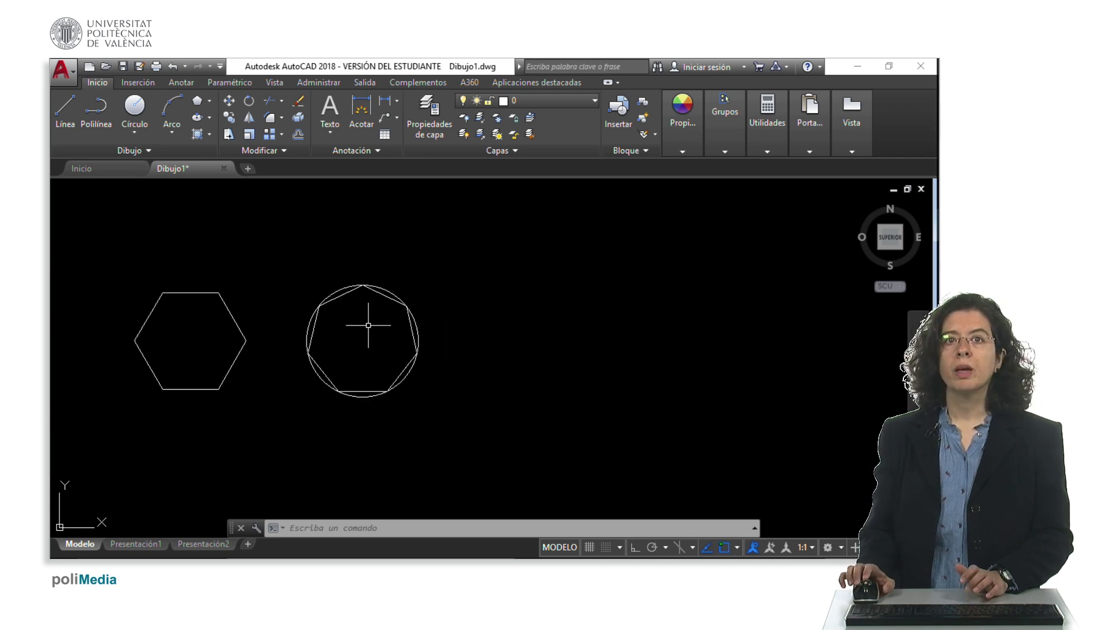
- Draw a radius-30 circle to the right of the heptagon
{"action": "left_click", "coordinate": [135, 108]}
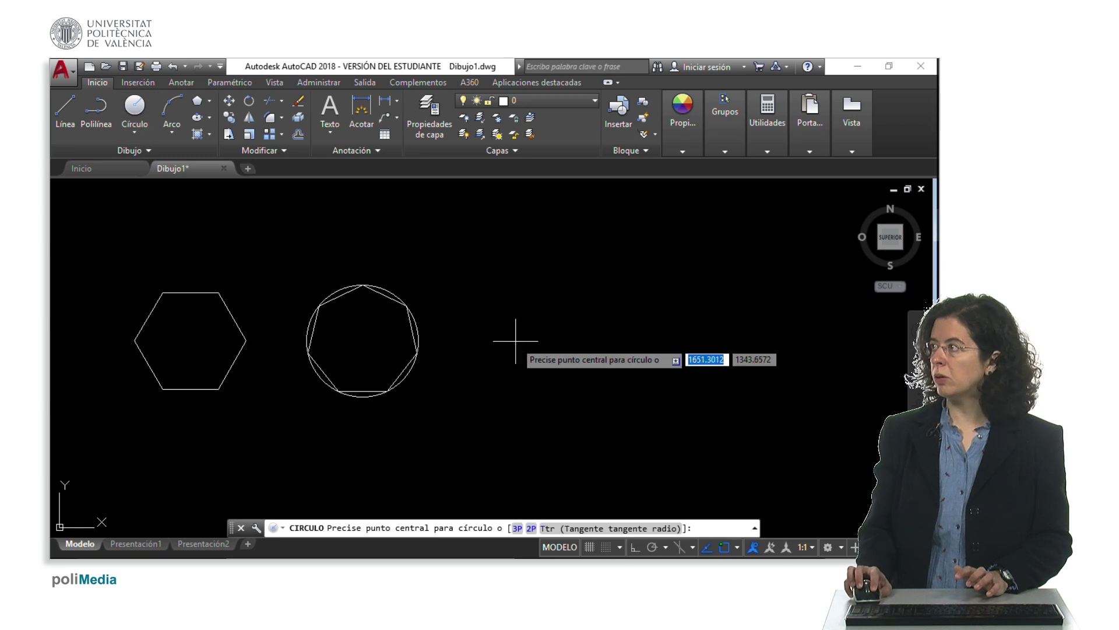
{"action": "left_click", "coordinate": [533, 339]}
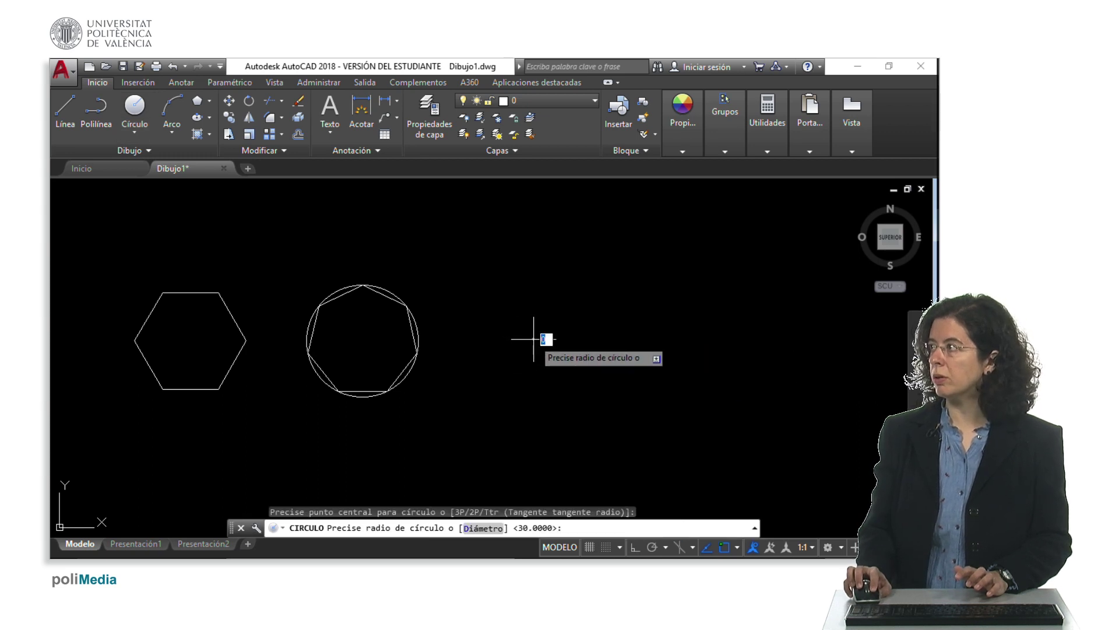
{"action": "type", "text": "30"}
{"action": "key", "text": "Return"}
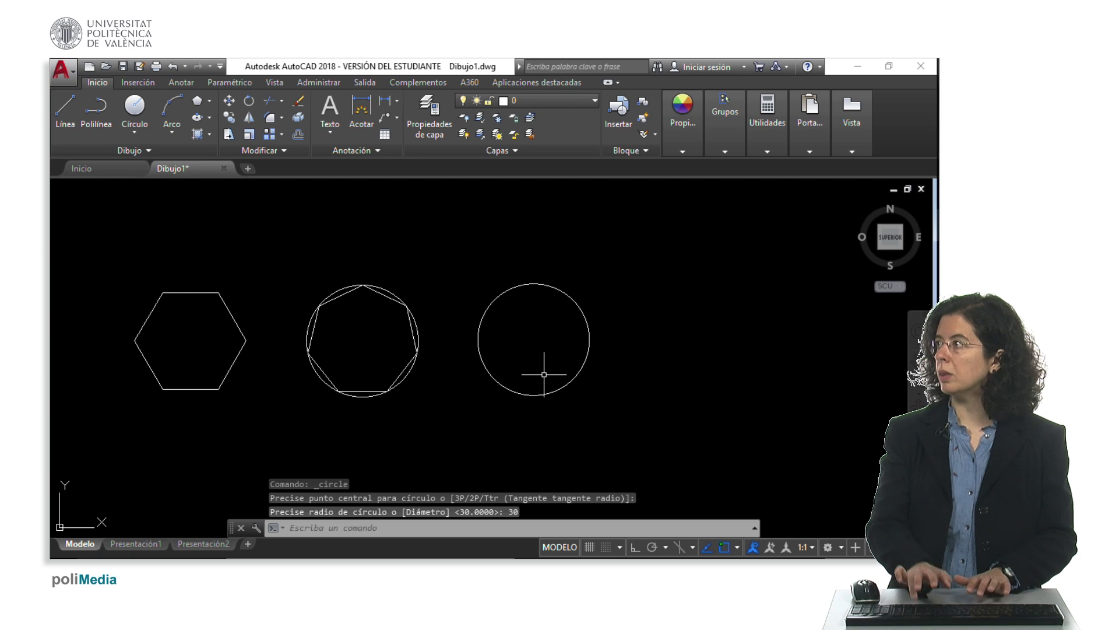
- Inscribe a 5-sided polygon in the circle, snapping its vertex onto it with Nearest
{"action": "left_click", "coordinate": [197, 105]}
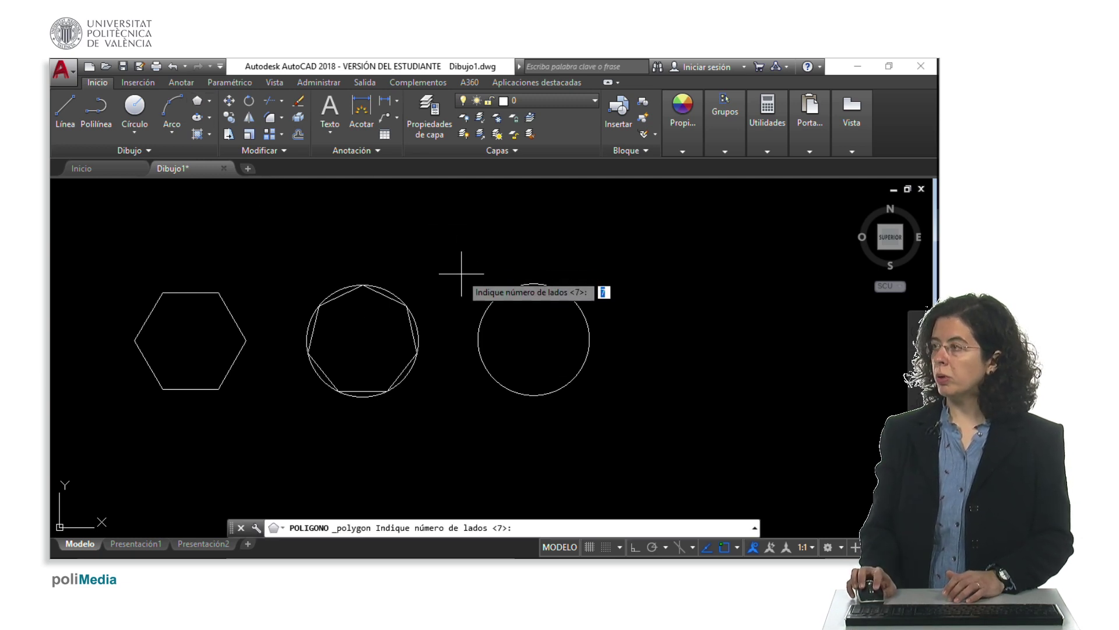
{"action": "type", "text": "5"}
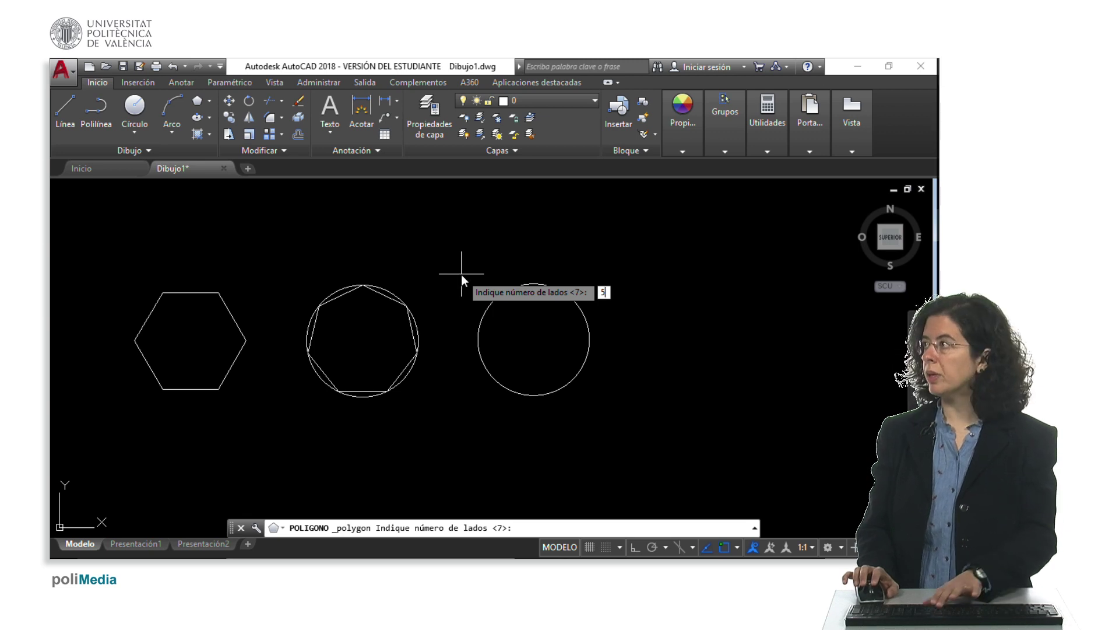
{"action": "key", "text": "Return"}
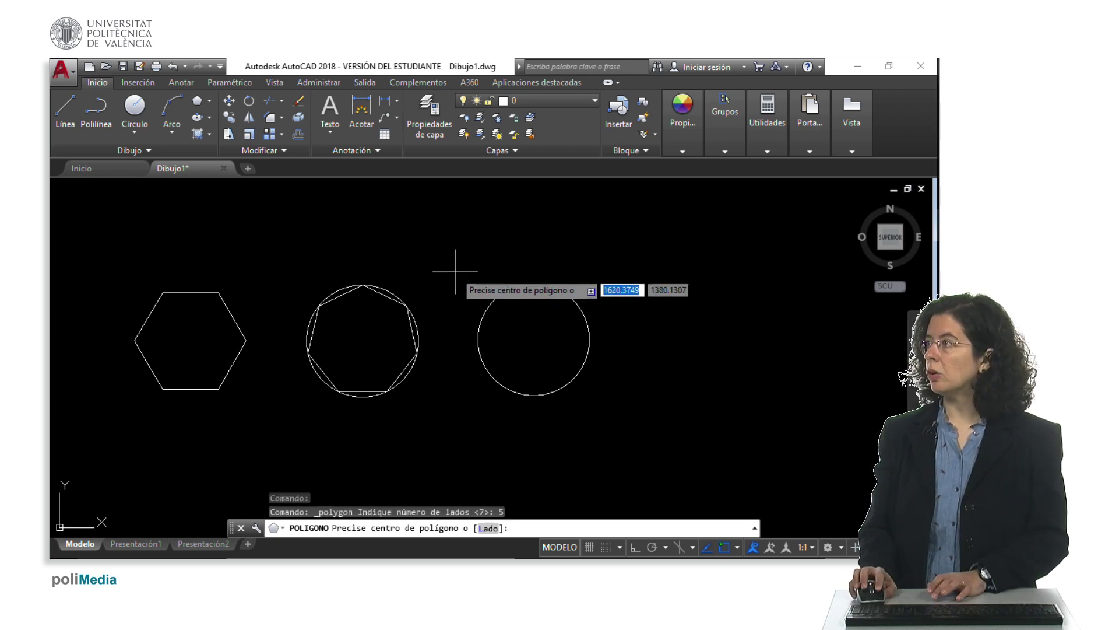
{"action": "left_click", "coordinate": [570, 290]}
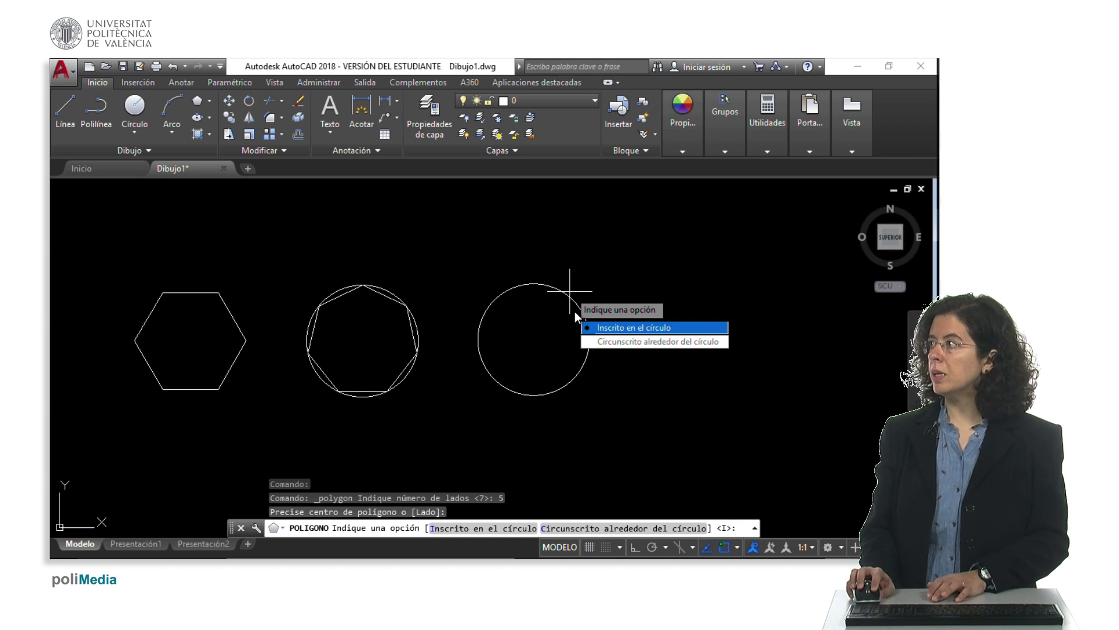
{"action": "left_click", "coordinate": [608, 327]}
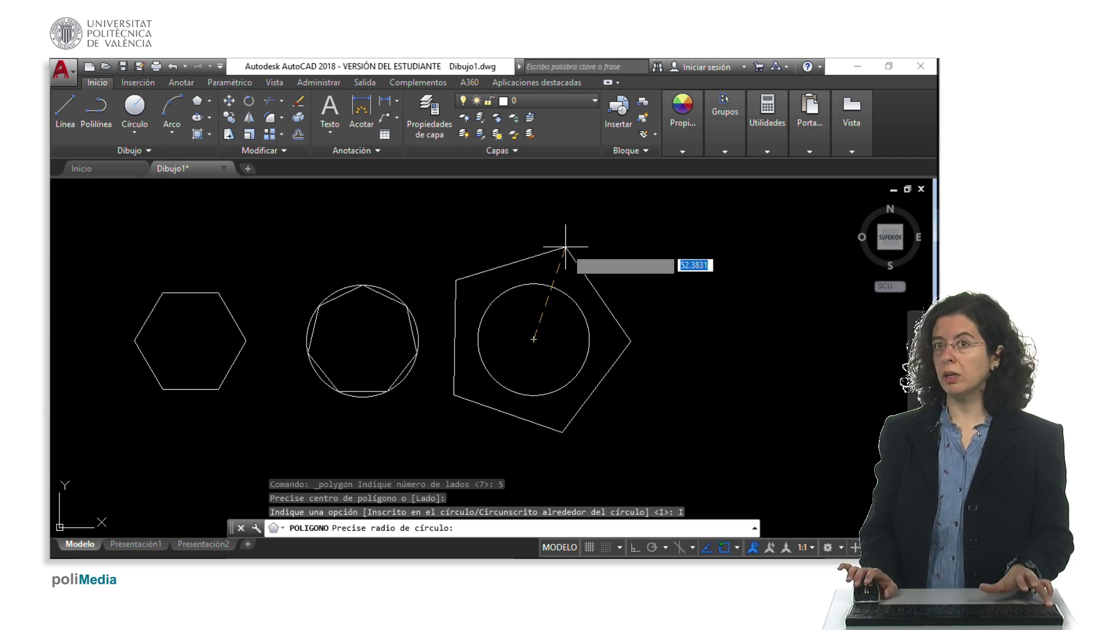
{"action": "right_click", "coordinate": [566, 246], "text": "shift"}
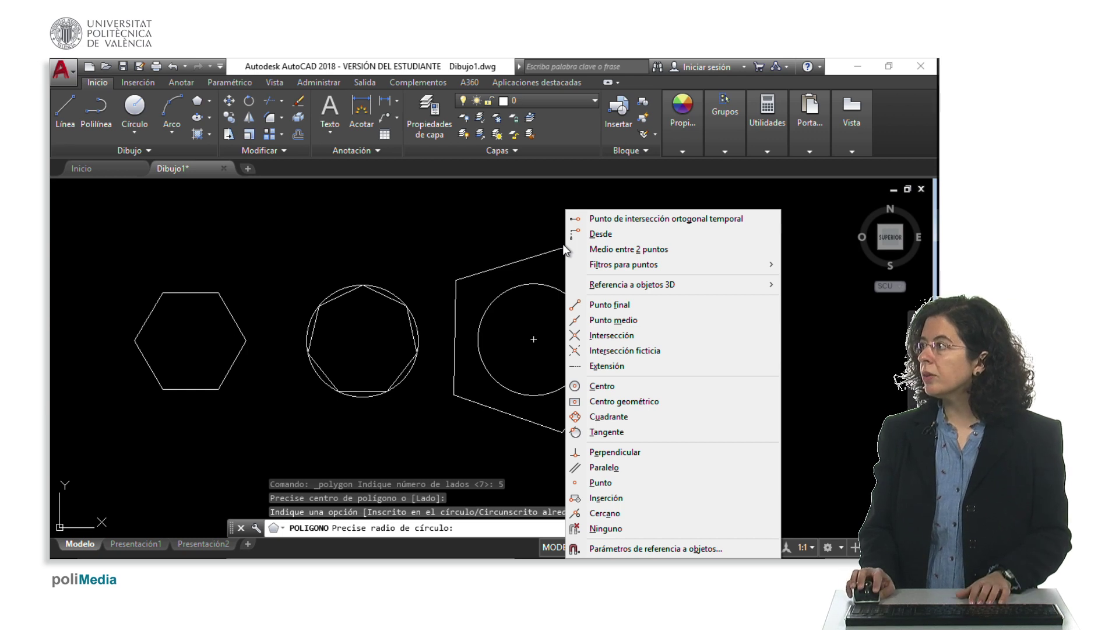
{"action": "left_click", "coordinate": [606, 513]}
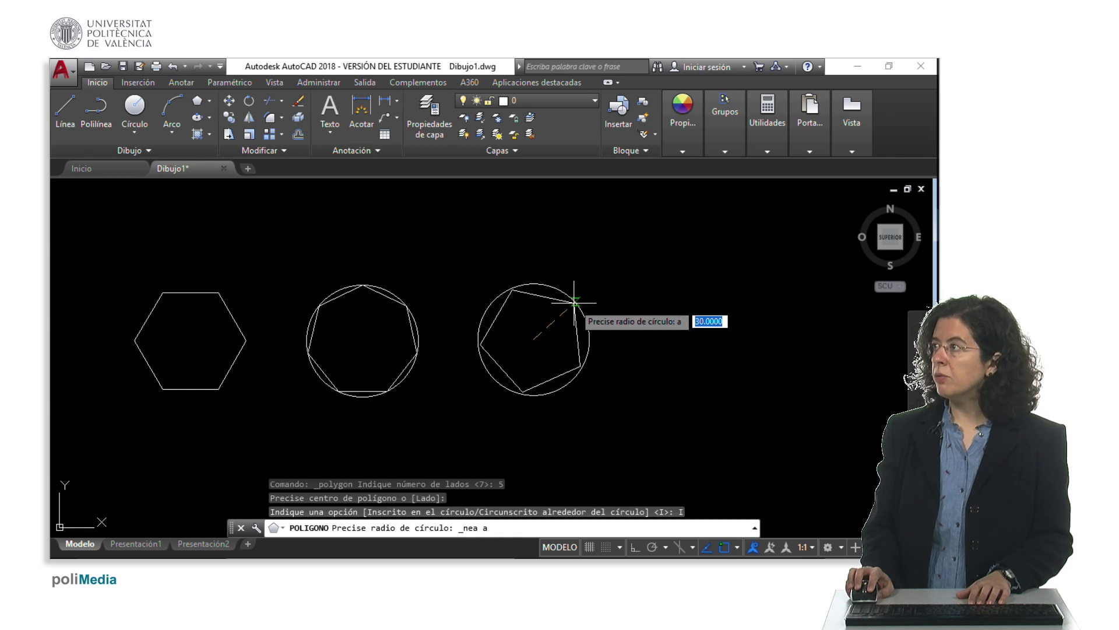
{"action": "left_click", "coordinate": [575, 303]}
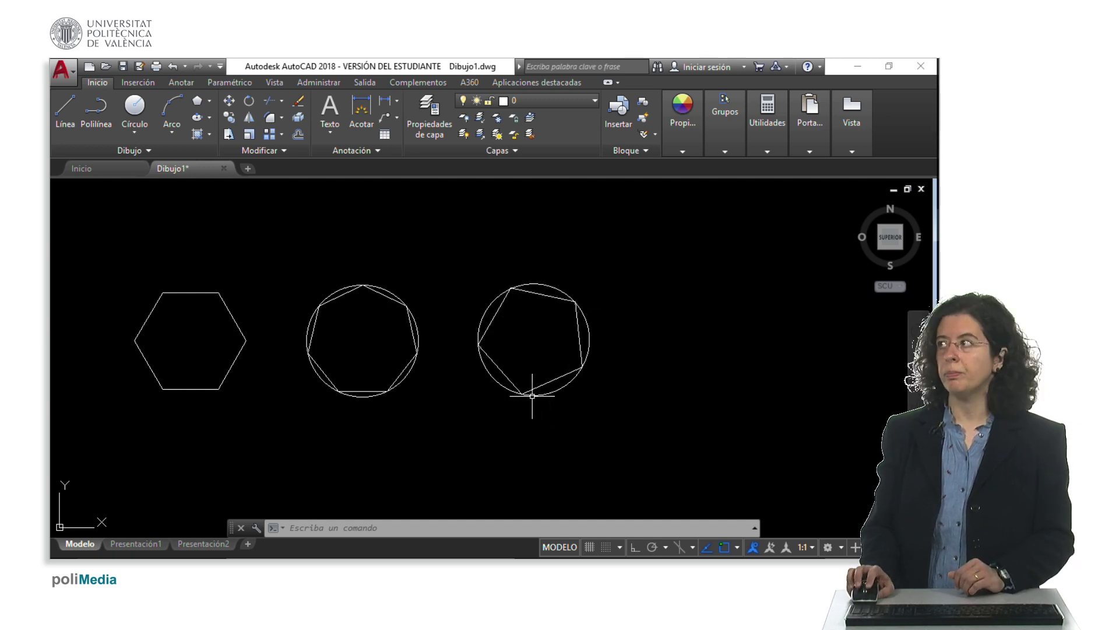
{"action": "middle_click_drag", "start_coordinate": [645, 359], "coordinate": [616, 354]}
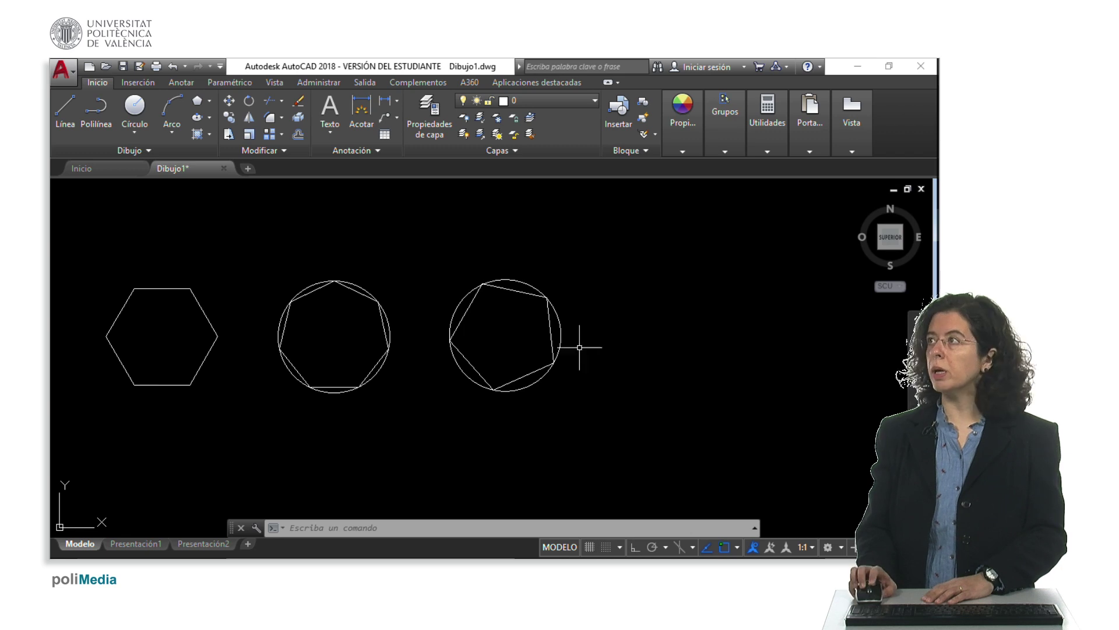
- Draw a radius-30 circle to the right of the pentagon
{"action": "left_click", "coordinate": [134, 108]}
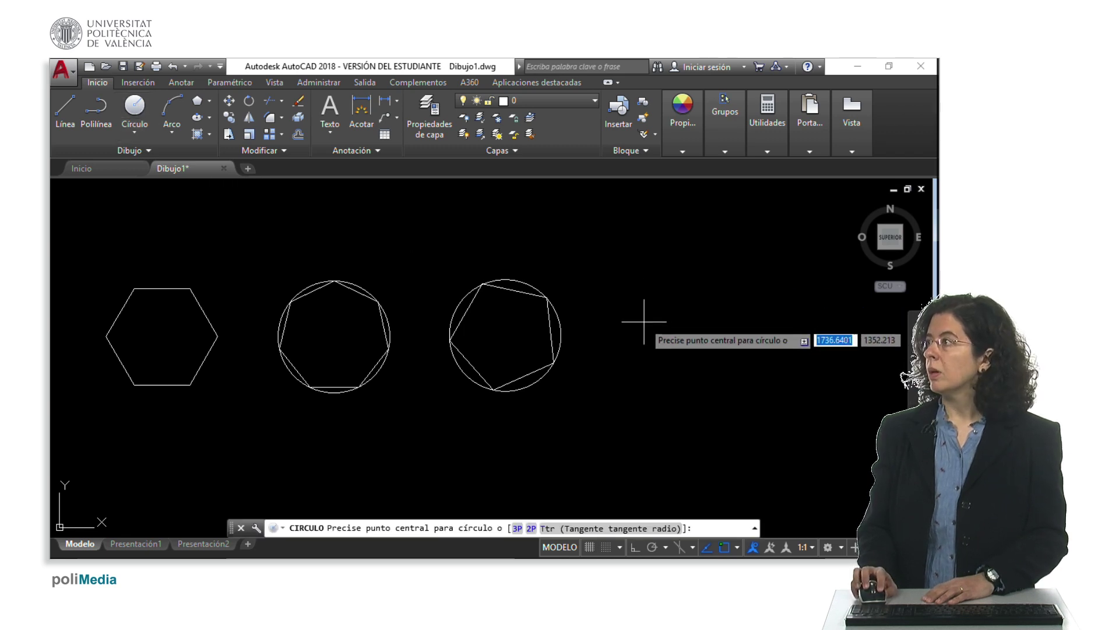
{"action": "left_click", "coordinate": [675, 329]}
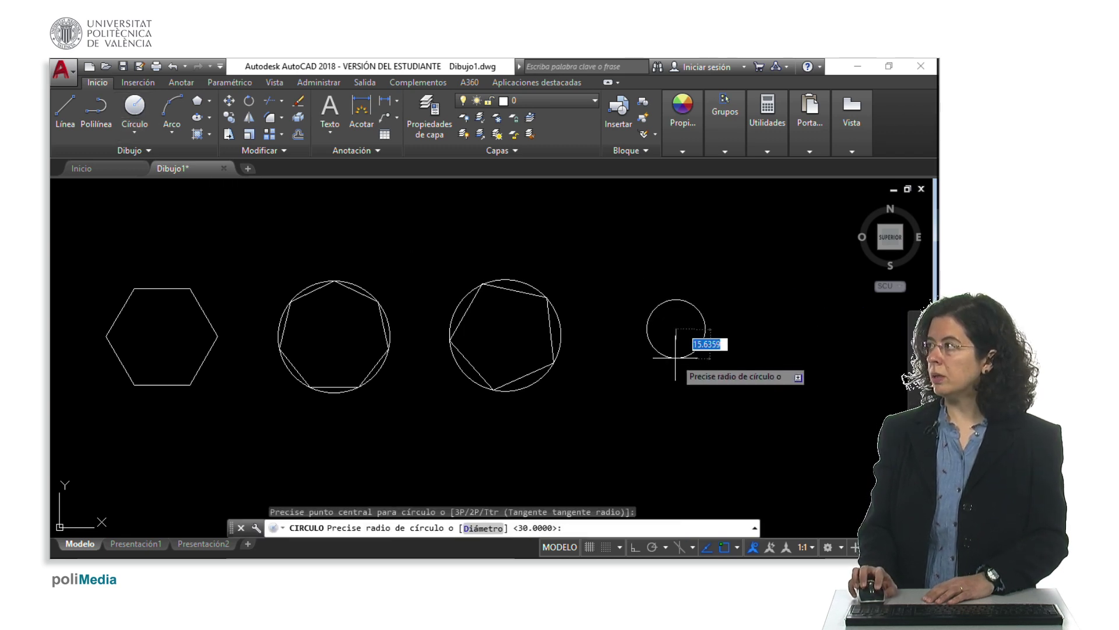
{"action": "type", "text": "30"}
{"action": "key", "text": "Return"}
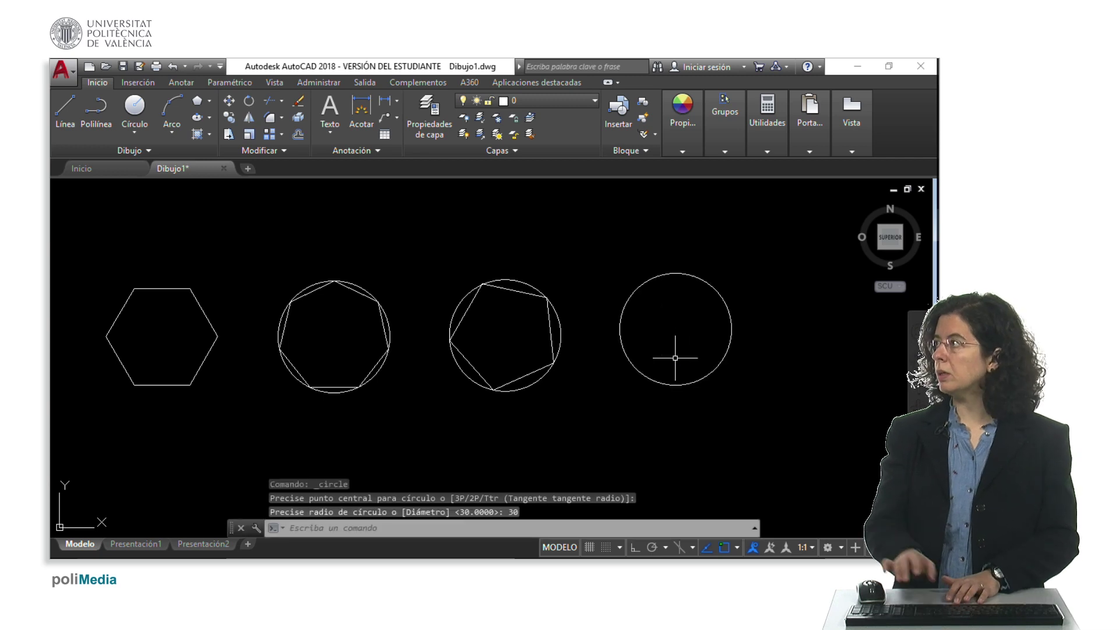
- Circumscribe an 8-sided polygon of radius 30 around that circle
{"action": "left_click", "coordinate": [197, 103]}
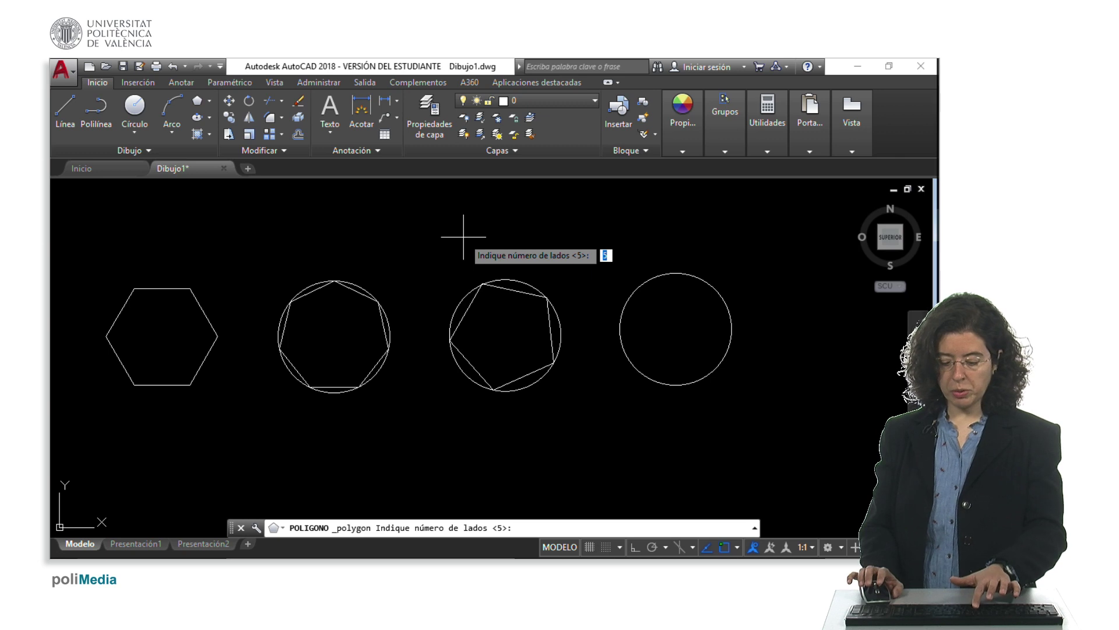
{"action": "type", "text": "8"}
{"action": "key", "text": "Return"}
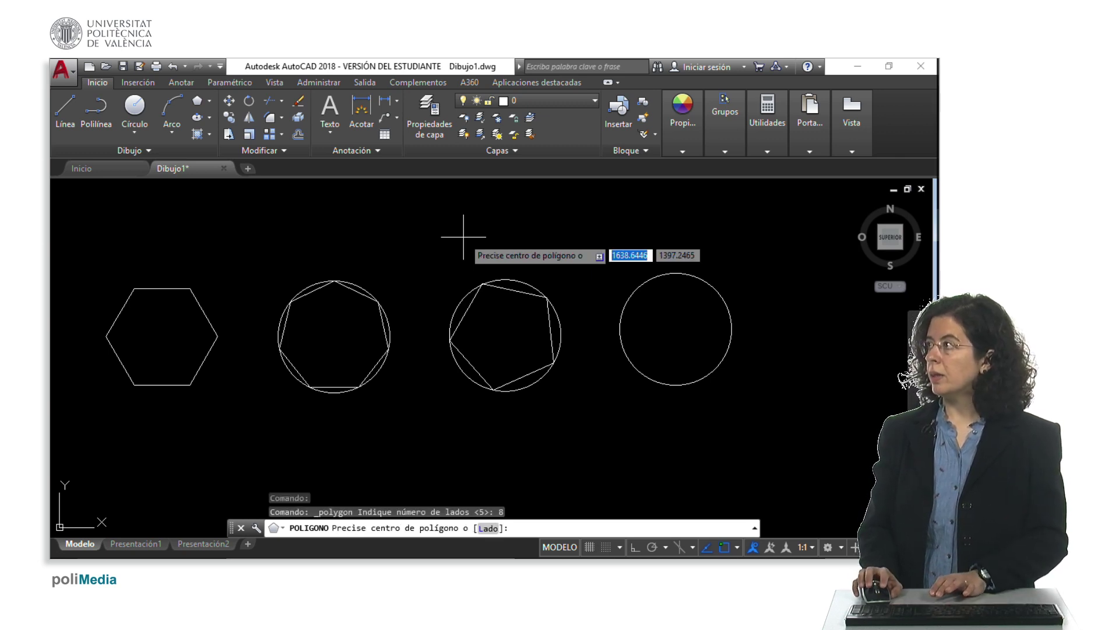
{"action": "left_click", "coordinate": [699, 272]}
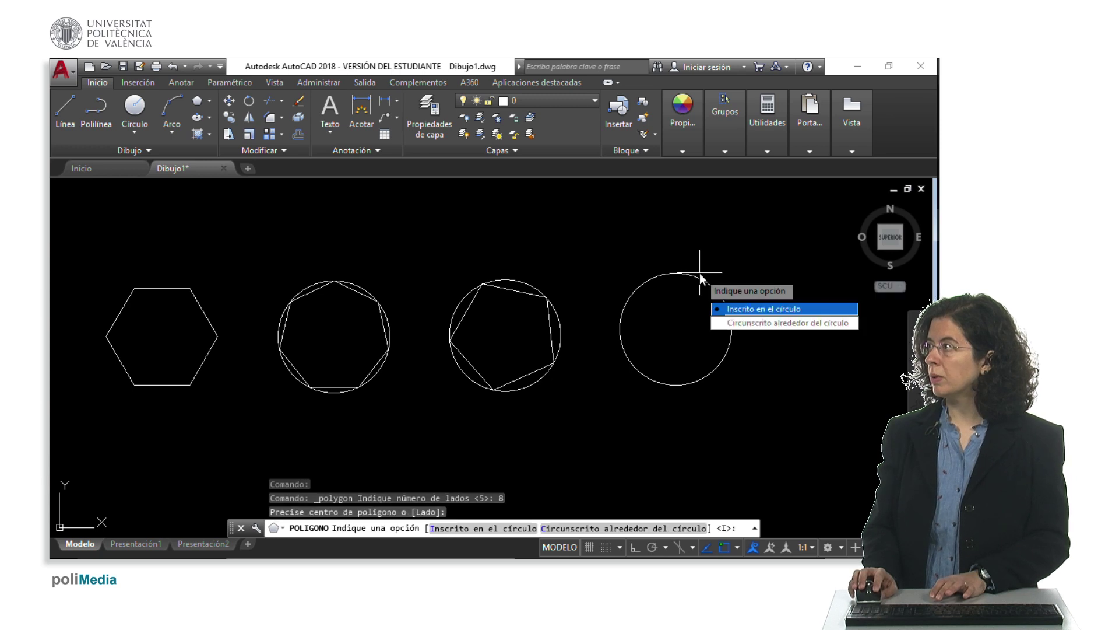
{"action": "left_click", "coordinate": [746, 324]}
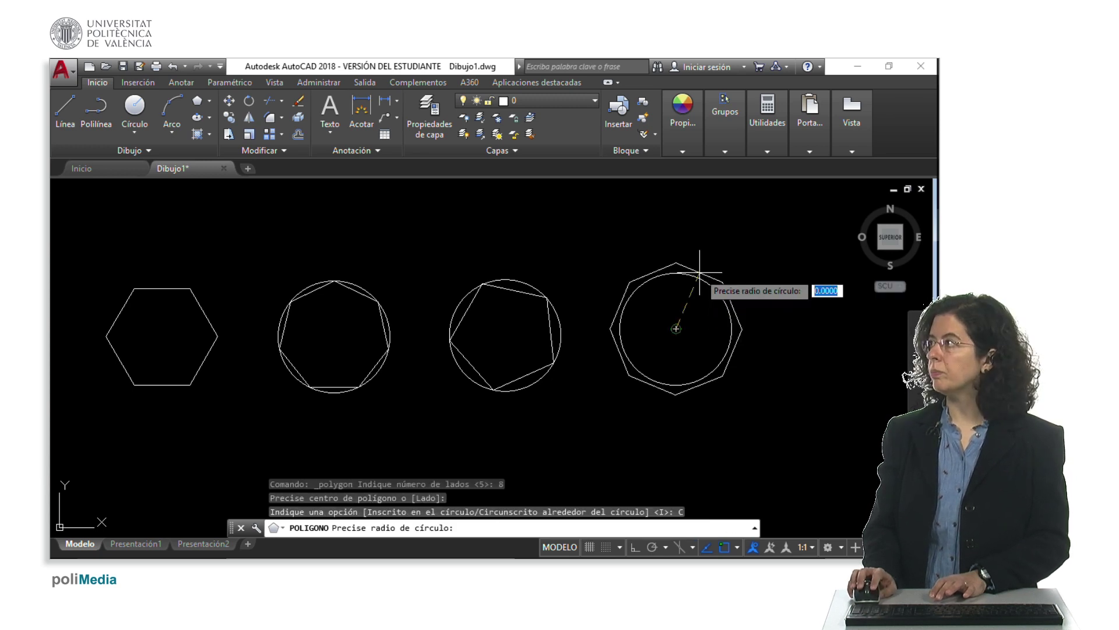
{"action": "type", "text": "30"}
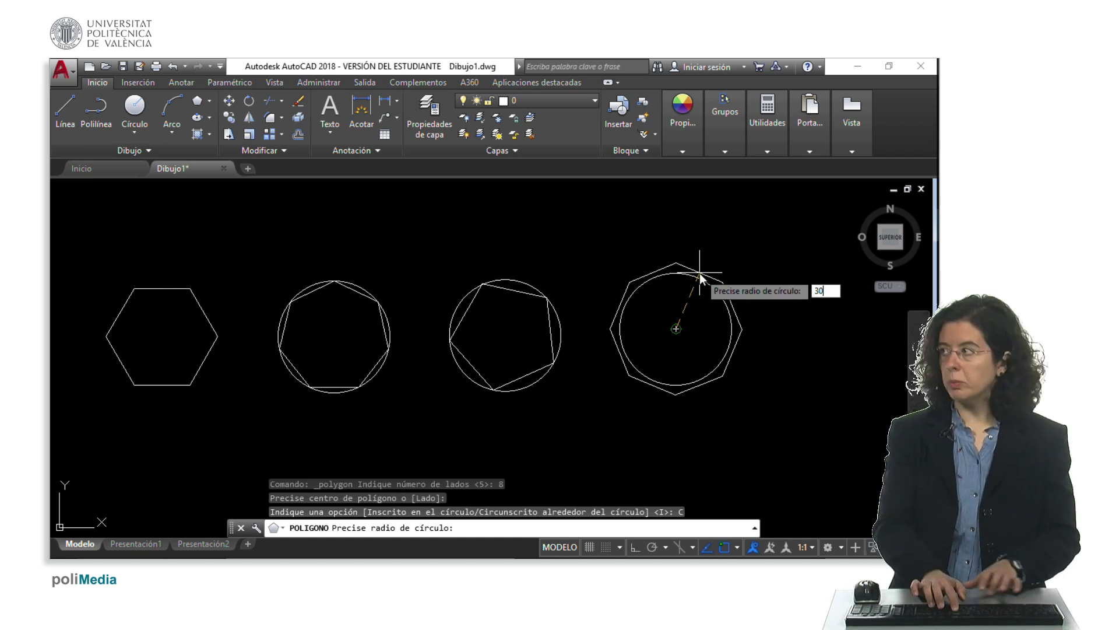
{"action": "key", "text": "Return"}
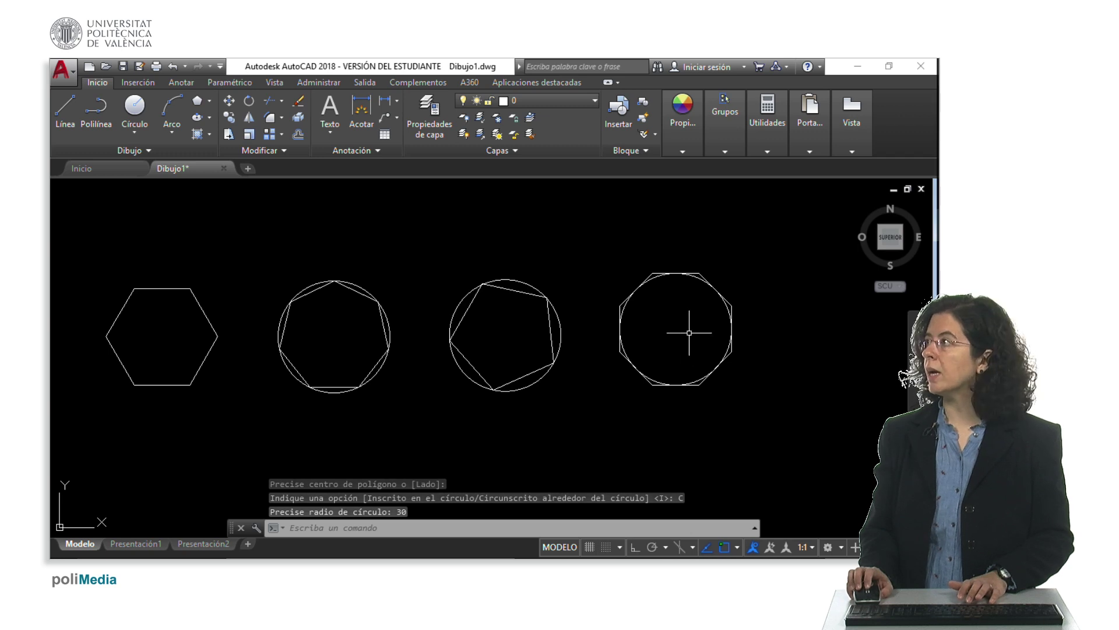
{"action": "scroll", "coordinate": [685, 330], "scroll_direction": "up", "scroll_amount": 2}
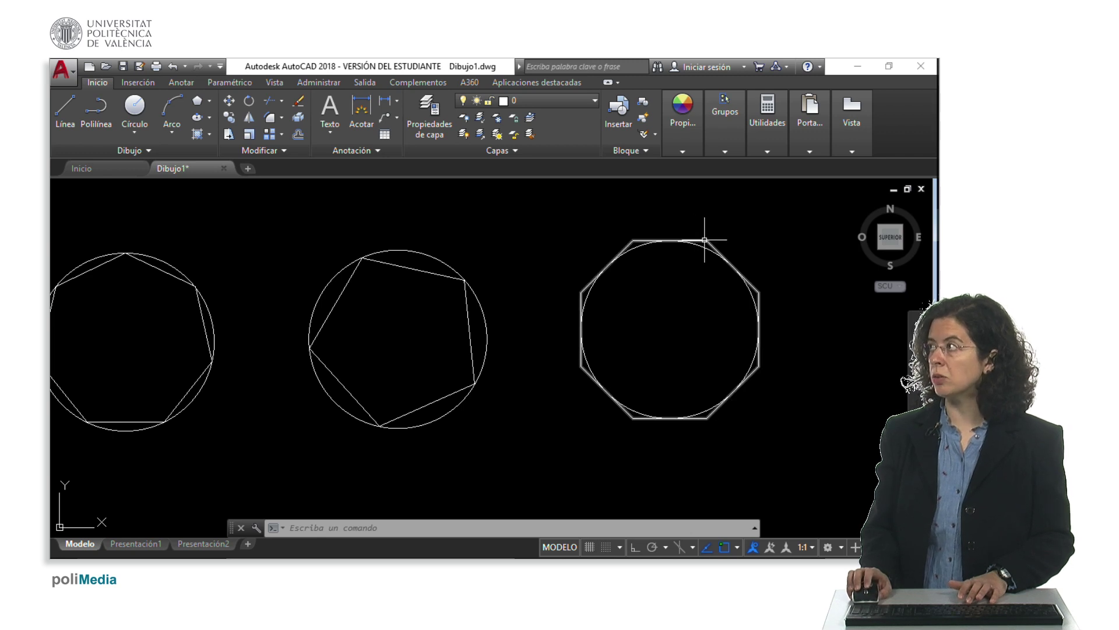
{"action": "scroll", "coordinate": [695, 238], "scroll_direction": "up", "scroll_amount": 2}
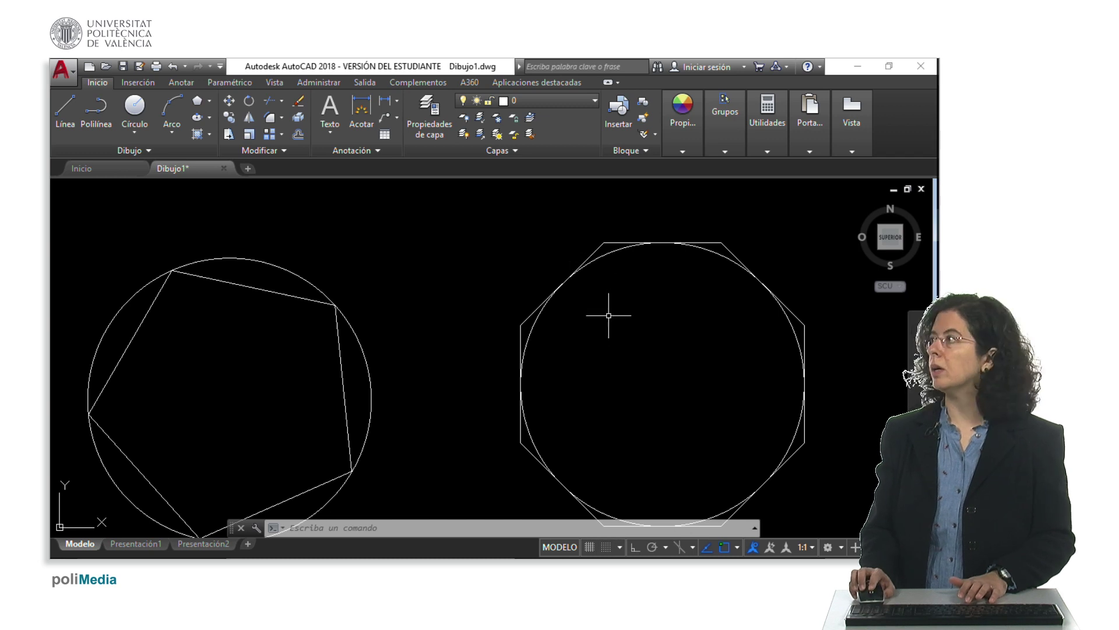
{"action": "scroll", "coordinate": [615, 333], "scroll_direction": "down", "scroll_amount": 2}
{"action": "scroll", "coordinate": [614, 332], "scroll_direction": "down", "scroll_amount": 2}
{"action": "middle_click_drag", "start_coordinate": [570, 349], "coordinate": [604, 292]}
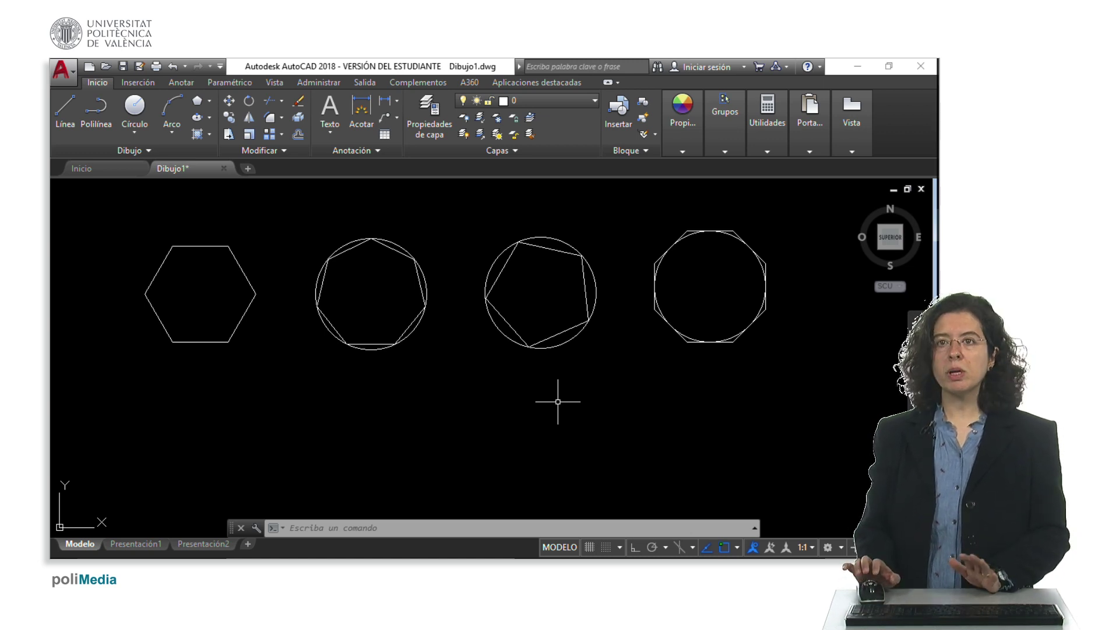
{"action": "middle_click_drag", "start_coordinate": [373, 421], "coordinate": [367, 388]}
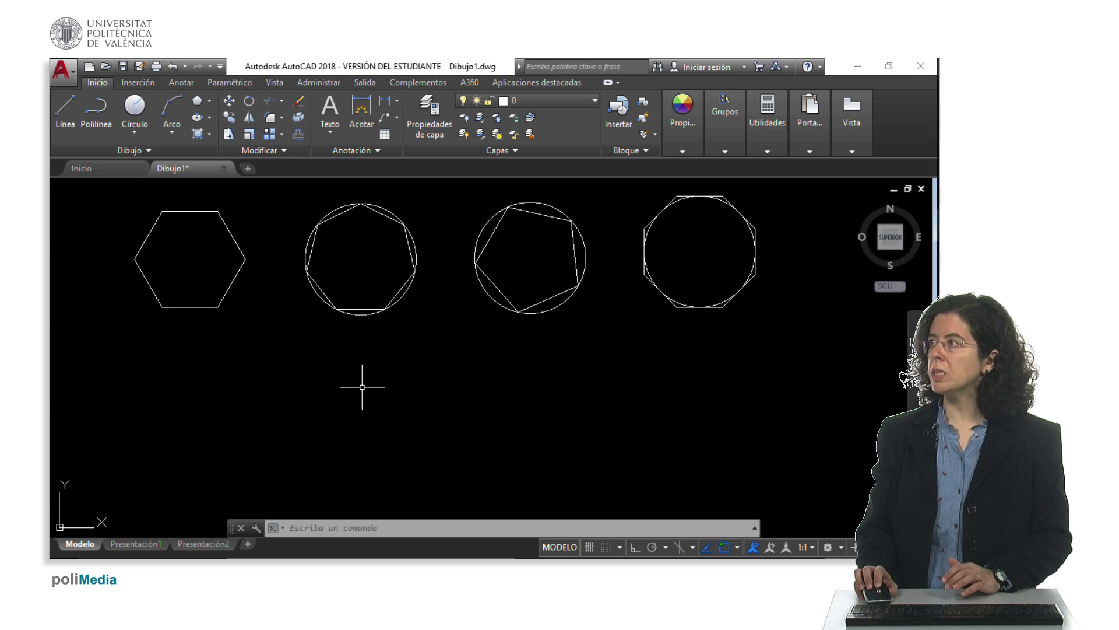
- Draw a 40-unit horizontal line with Ortho (F8) below the first hexagon
{"action": "left_click", "coordinate": [66, 111]}
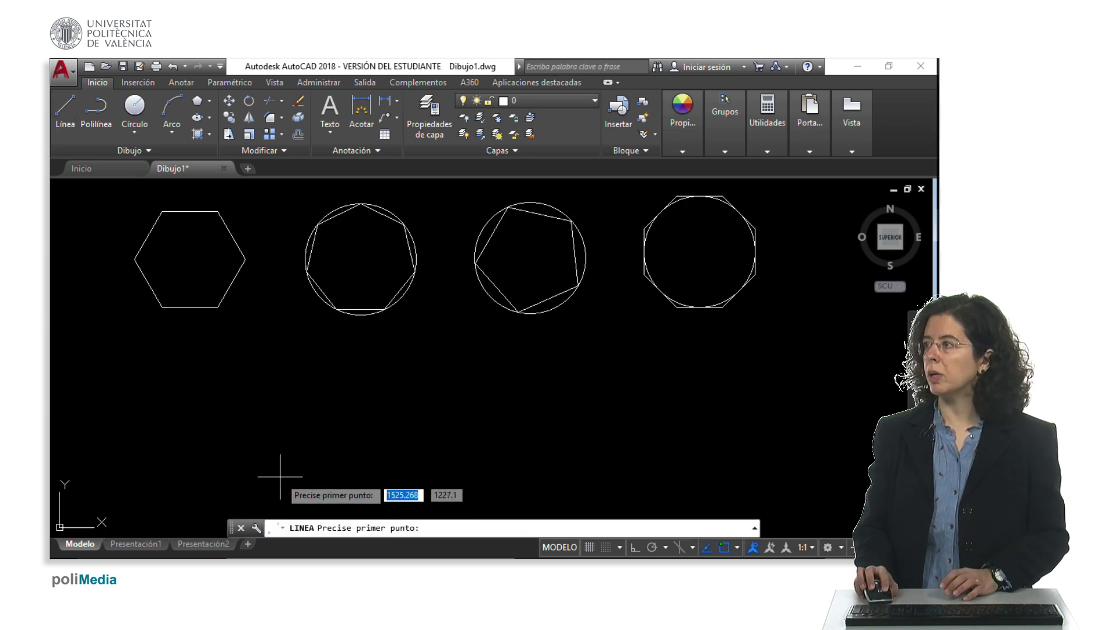
{"action": "left_click", "coordinate": [281, 479]}
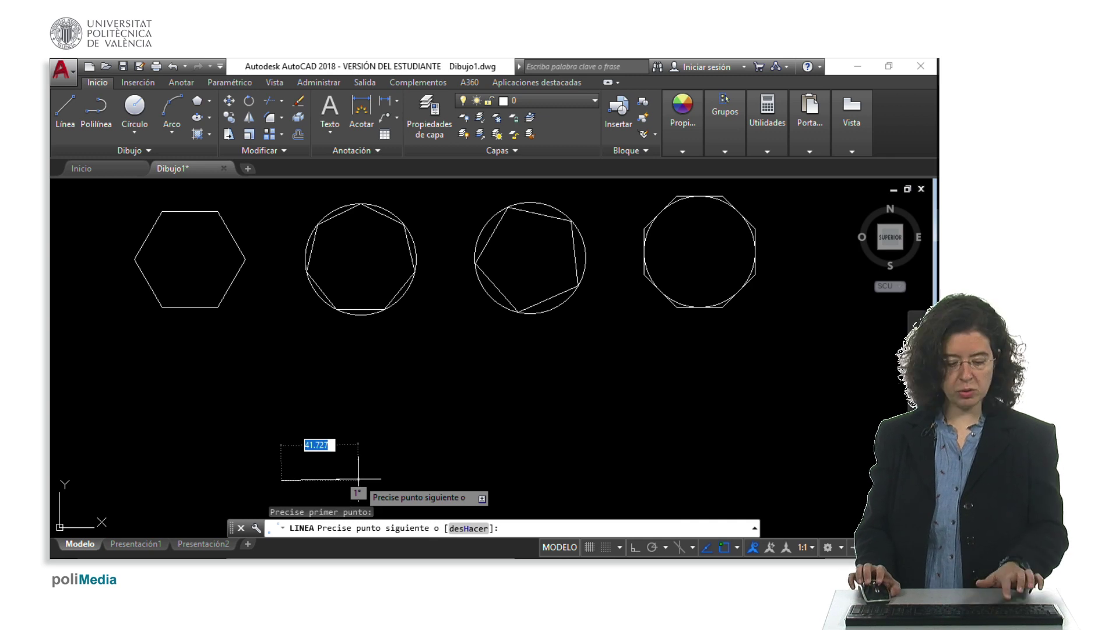
{"action": "key", "text": "F8"}
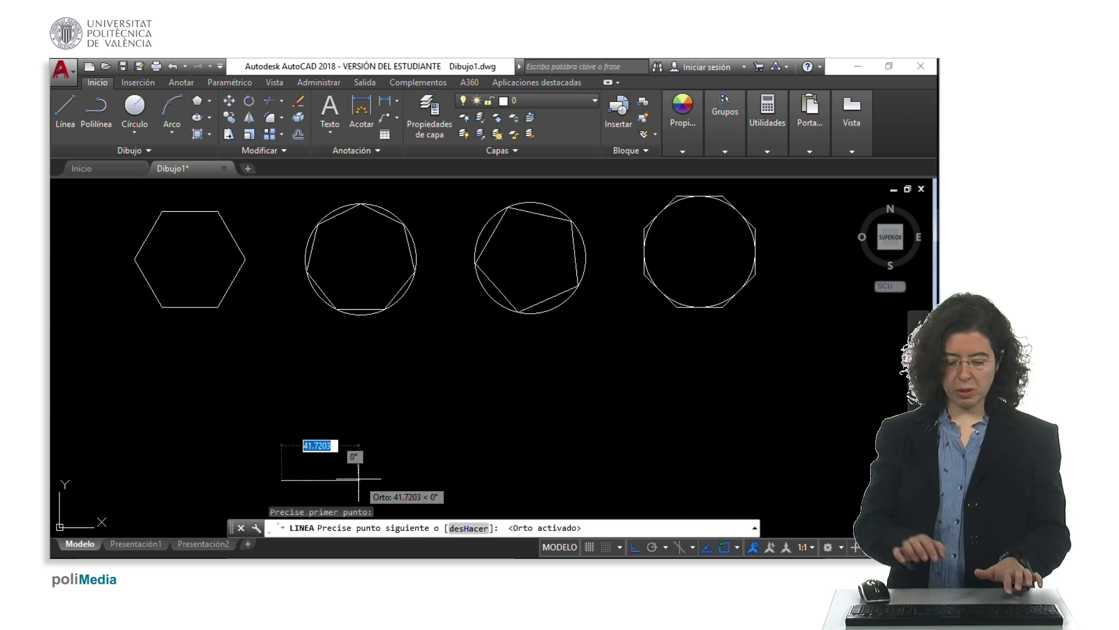
{"action": "type", "text": "40"}
{"action": "key", "text": "Return"}
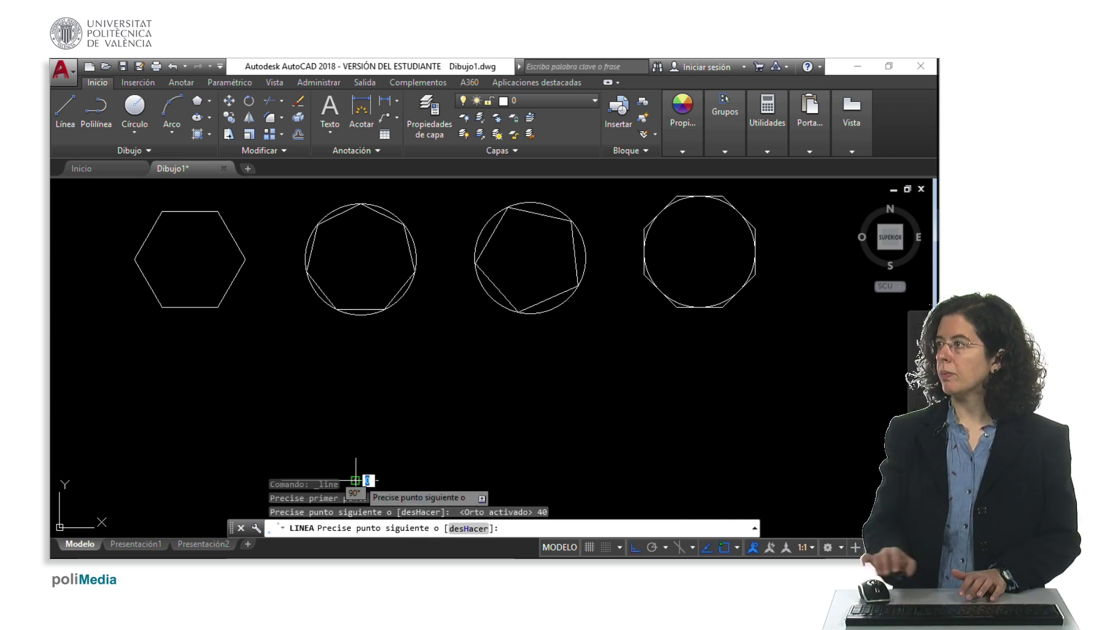
{"action": "key", "text": "Return"}
{"action": "middle_click_drag", "start_coordinate": [309, 460], "coordinate": [310, 418]}
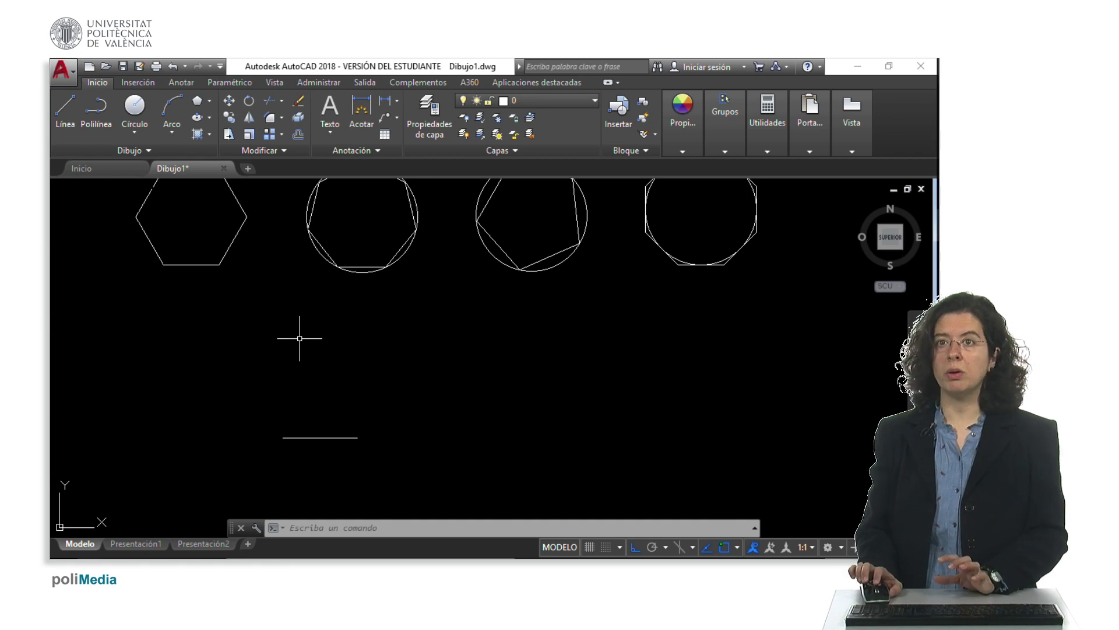
{"action": "left_click", "coordinate": [197, 100]}
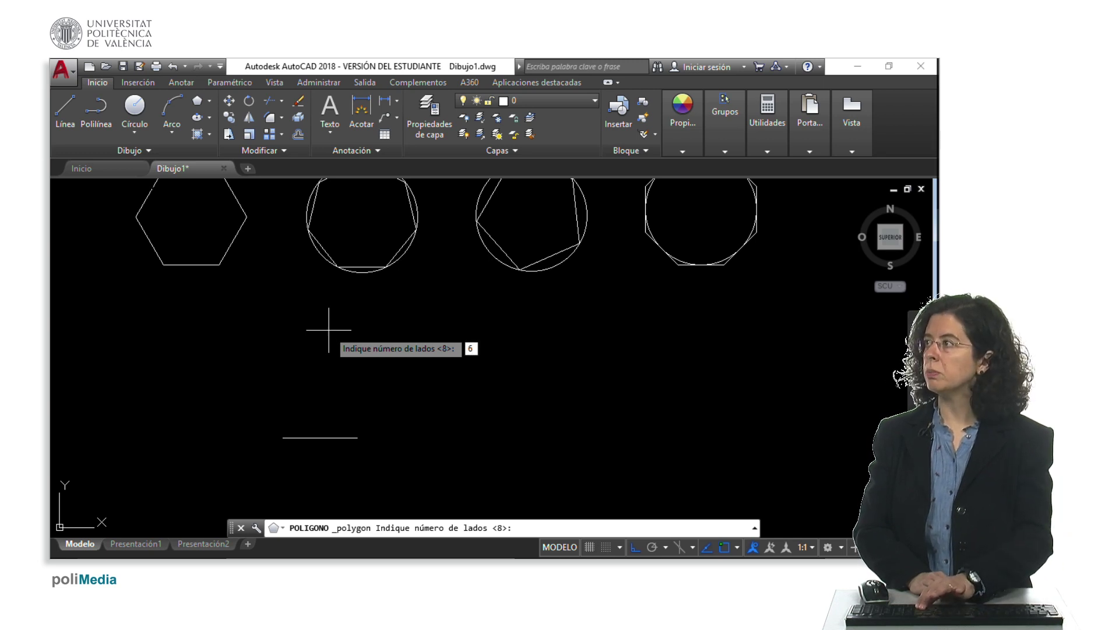
- Build a 6-sided polygon by side (Lado), snapping to the line's left and right endpoints
{"action": "key", "text": "Return"}
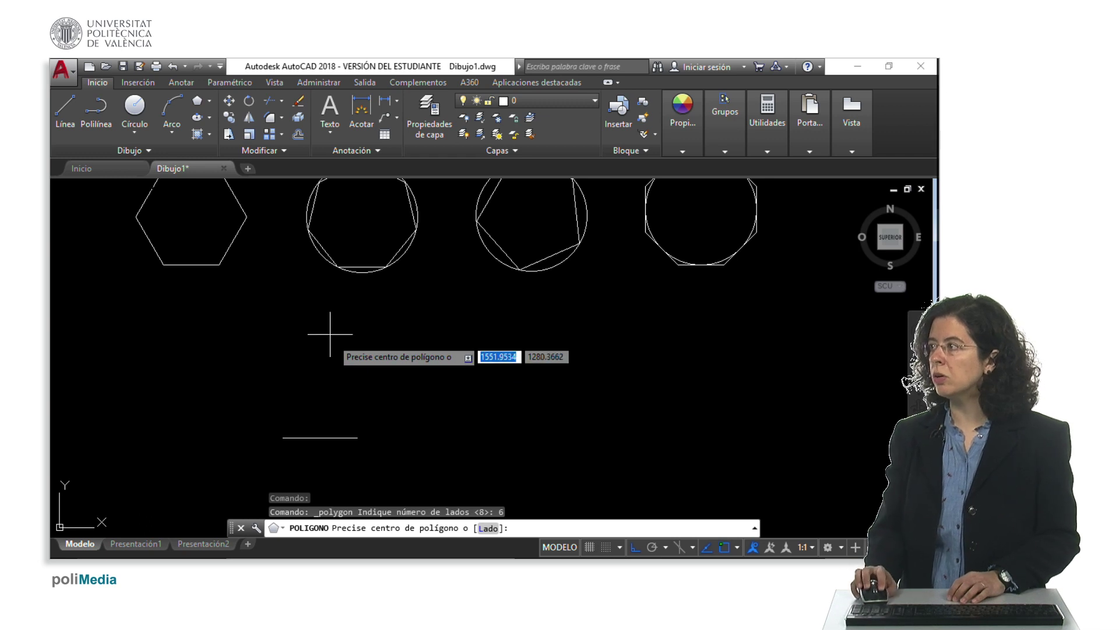
{"action": "left_click", "coordinate": [487, 529]}
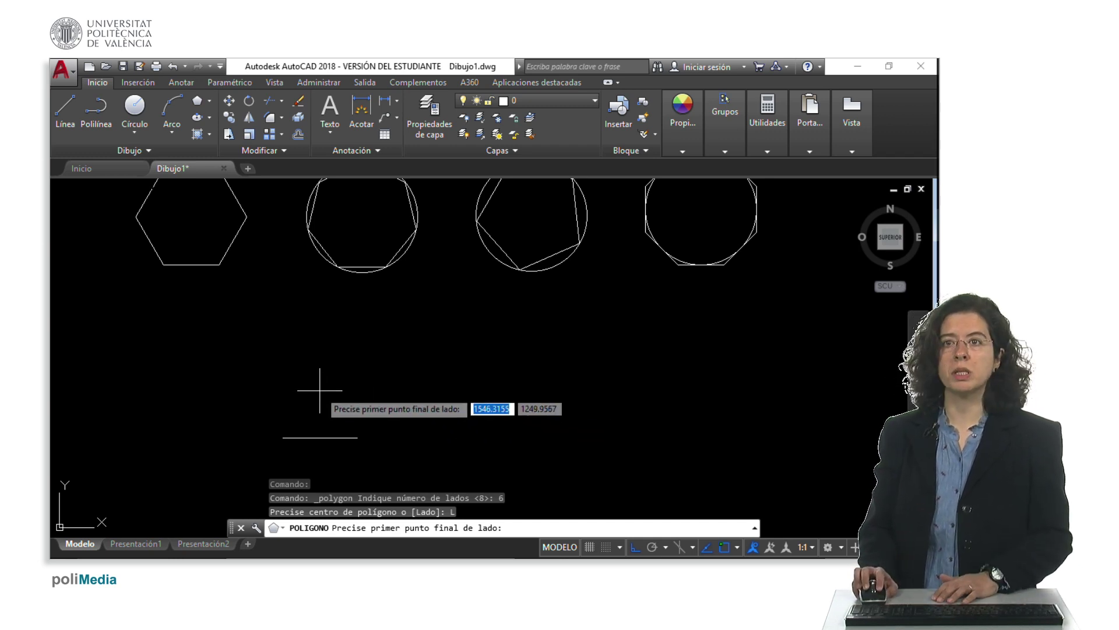
{"action": "left_click", "coordinate": [283, 438]}
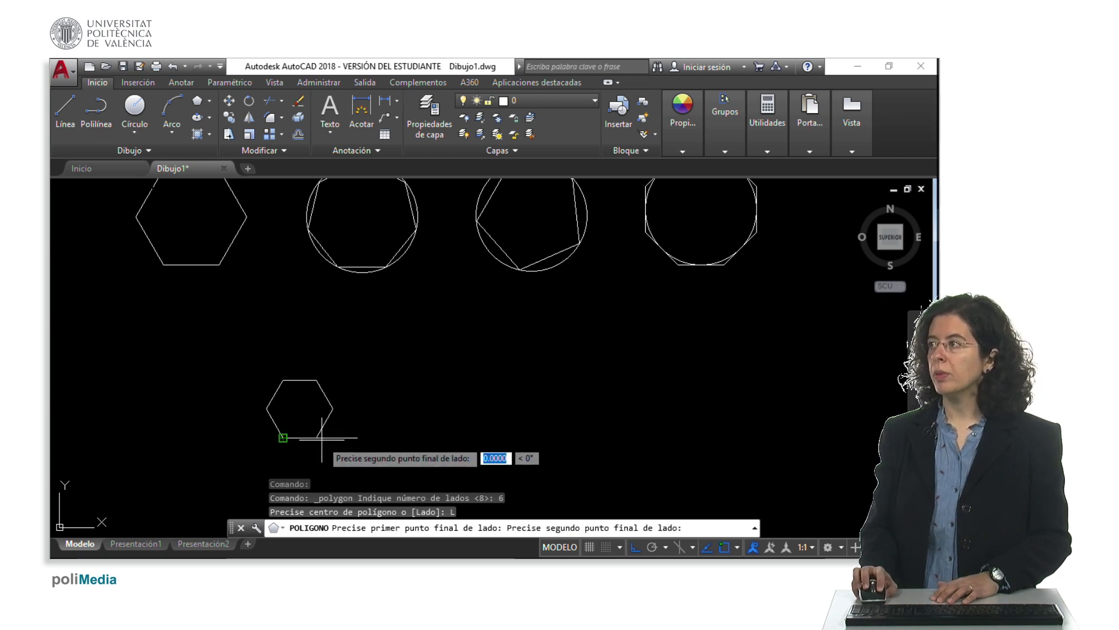
{"action": "left_click", "coordinate": [357, 438]}
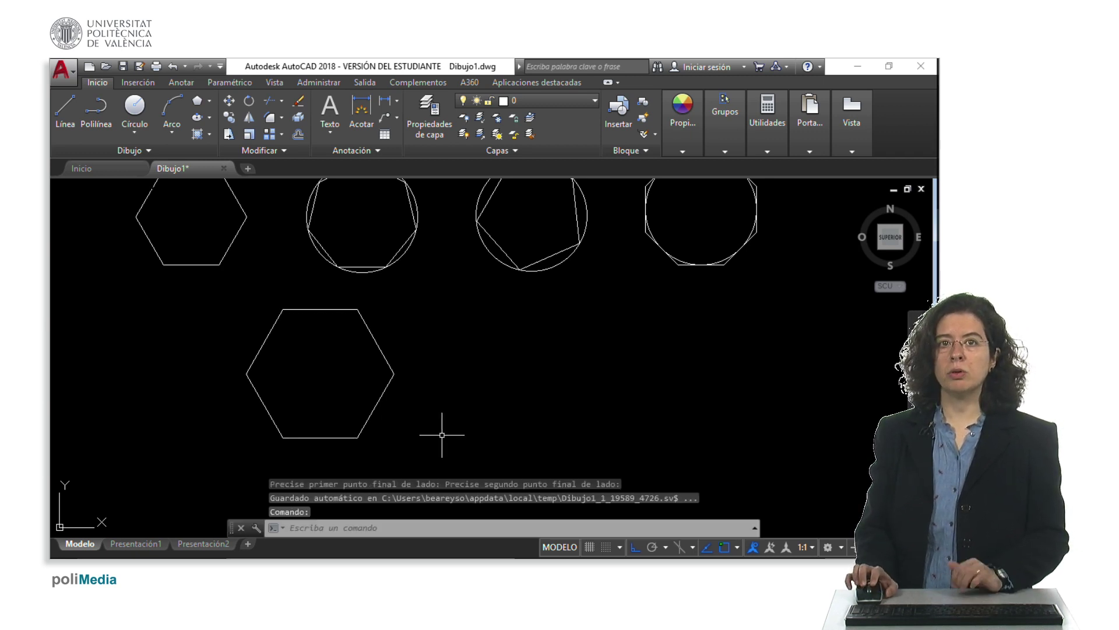
{"action": "mouse_move", "coordinate": [441, 434]}
{"action": "middle_mouse_down"}
{"action": "mouse_move", "coordinate": [430, 417]}
{"action": "mouse_move", "coordinate": [399, 414]}
{"action": "middle_mouse_up"}
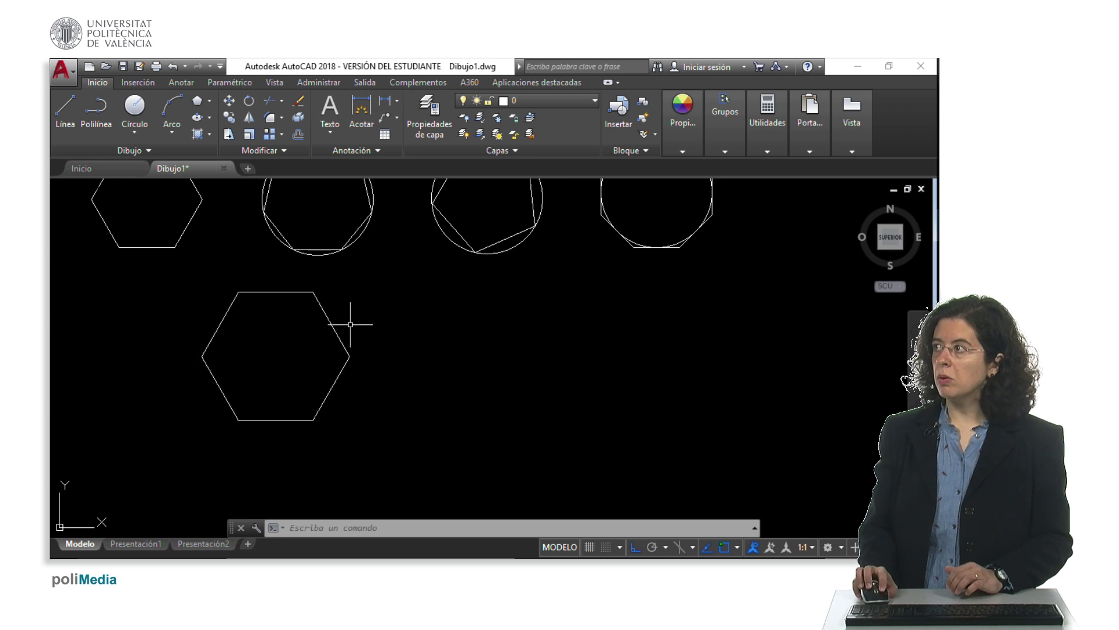
- Draw a second 40-unit horizontal line to the right of the hexagon
{"action": "left_click", "coordinate": [66, 116]}
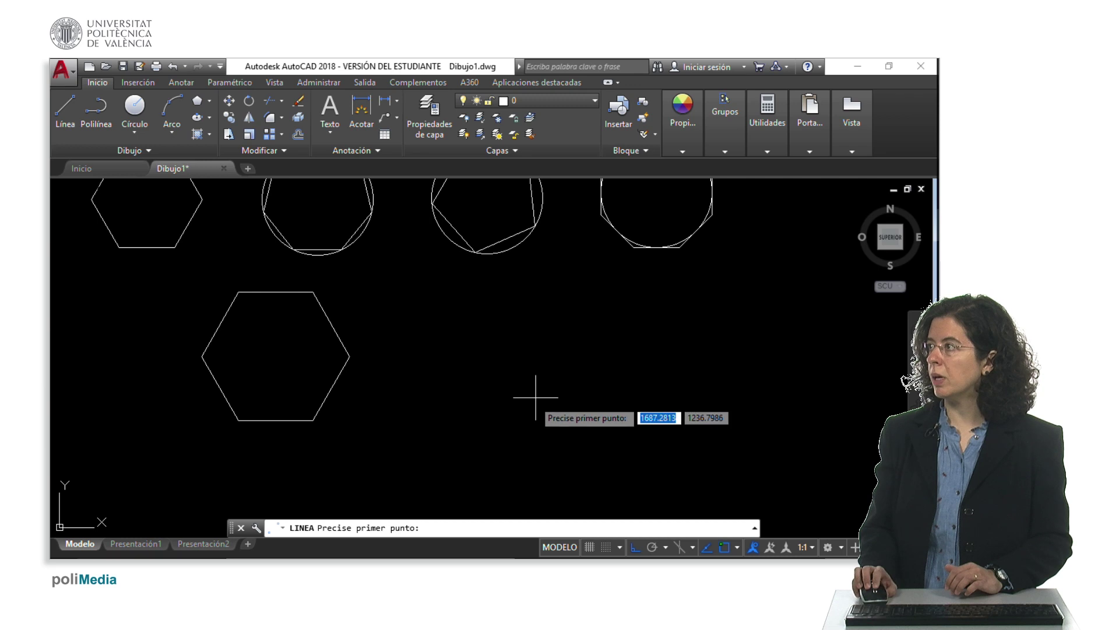
{"action": "middle_click_drag", "start_coordinate": [535, 397], "coordinate": [537, 310]}
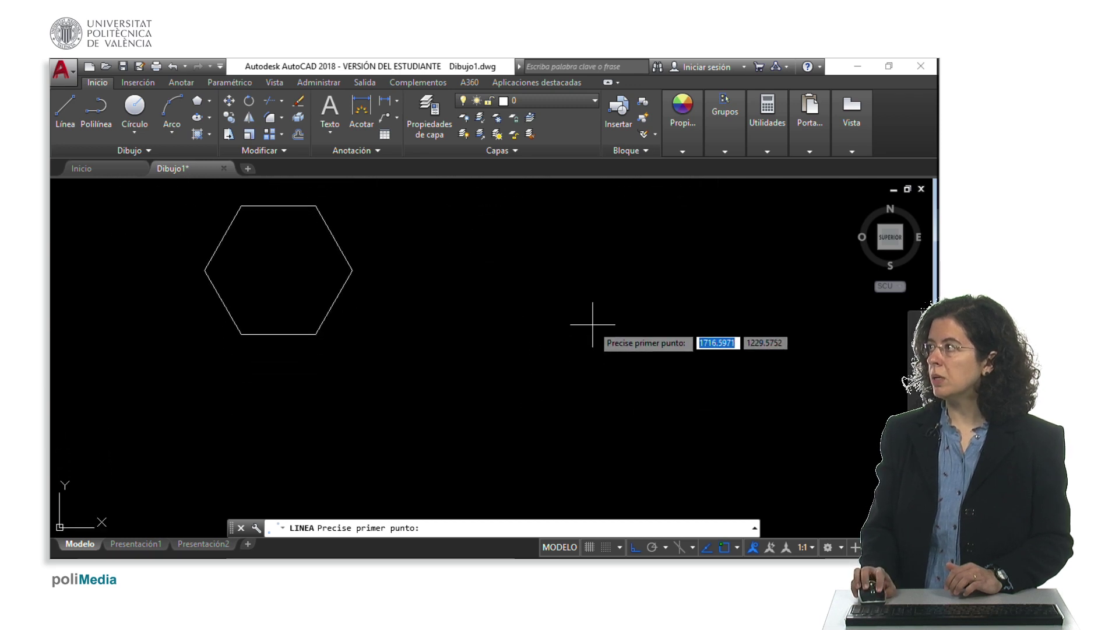
{"action": "left_click", "coordinate": [501, 329]}
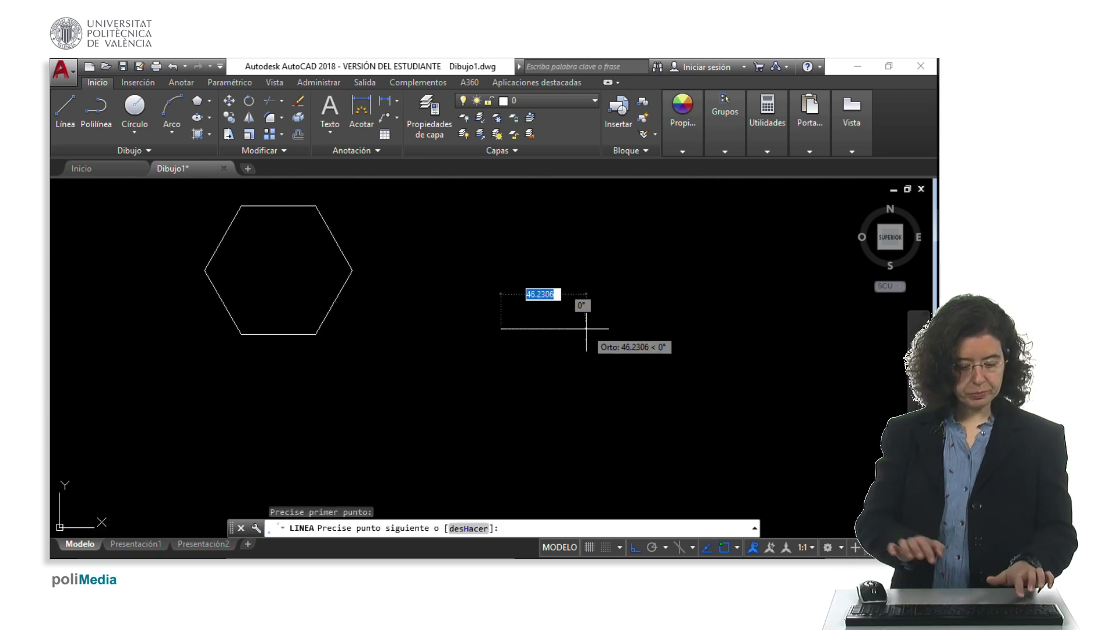
{"action": "type", "text": "40"}
{"action": "key", "text": "Return"}
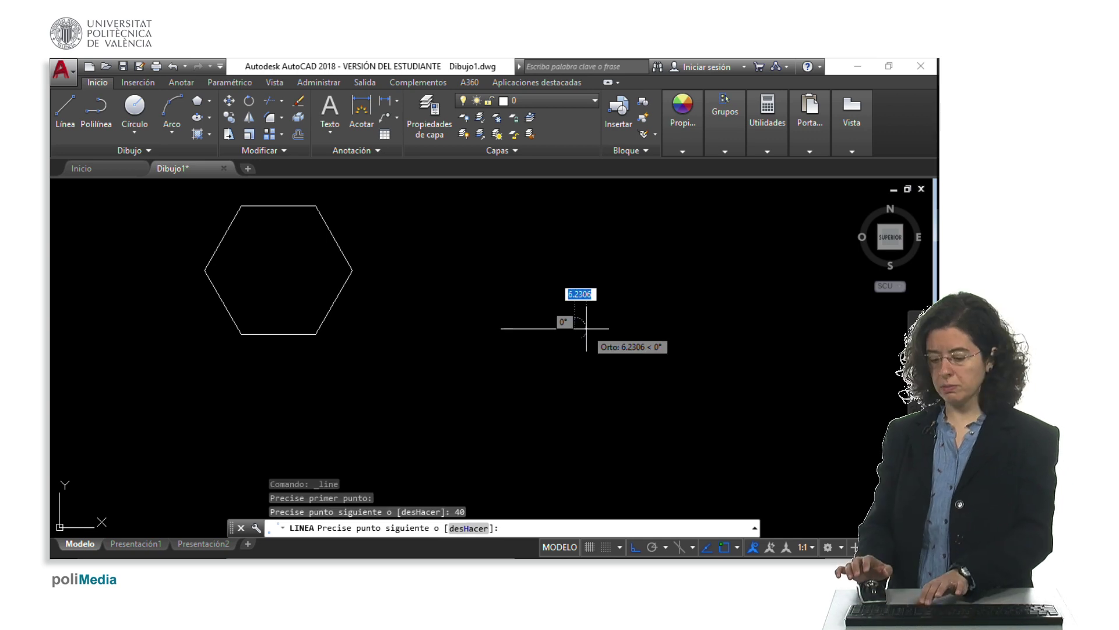
{"action": "key", "text": "Return"}
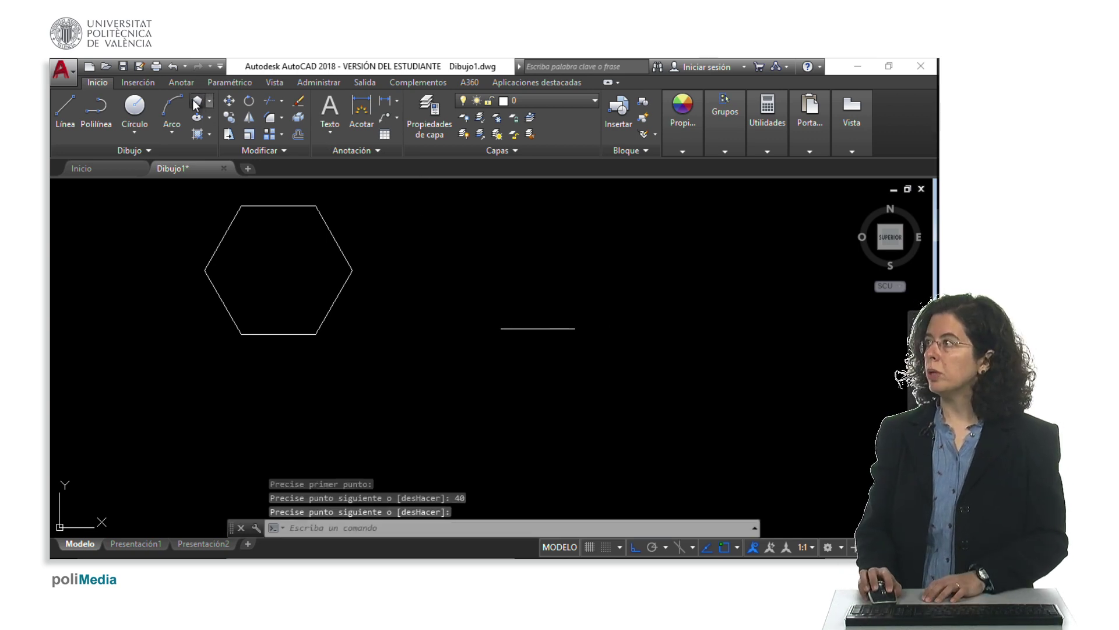
- Build a 6-sided polygon by side (L) from the line's right end to its left end
{"action": "left_click", "coordinate": [195, 103]}
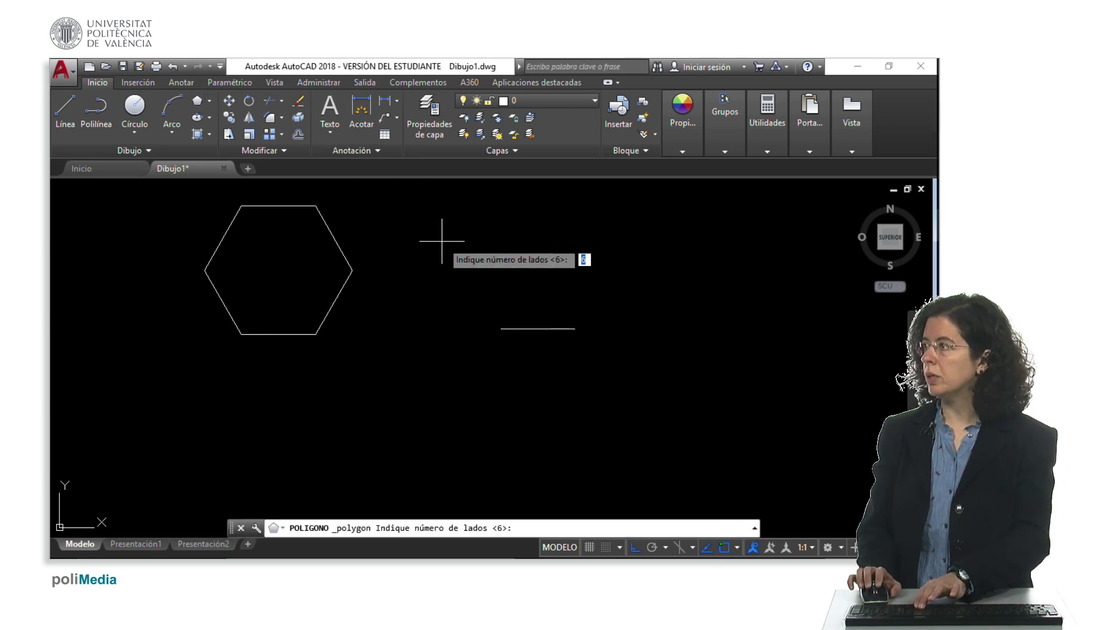
{"action": "key", "text": "Return"}
{"action": "type", "text": "L"}
{"action": "key", "text": "Return"}
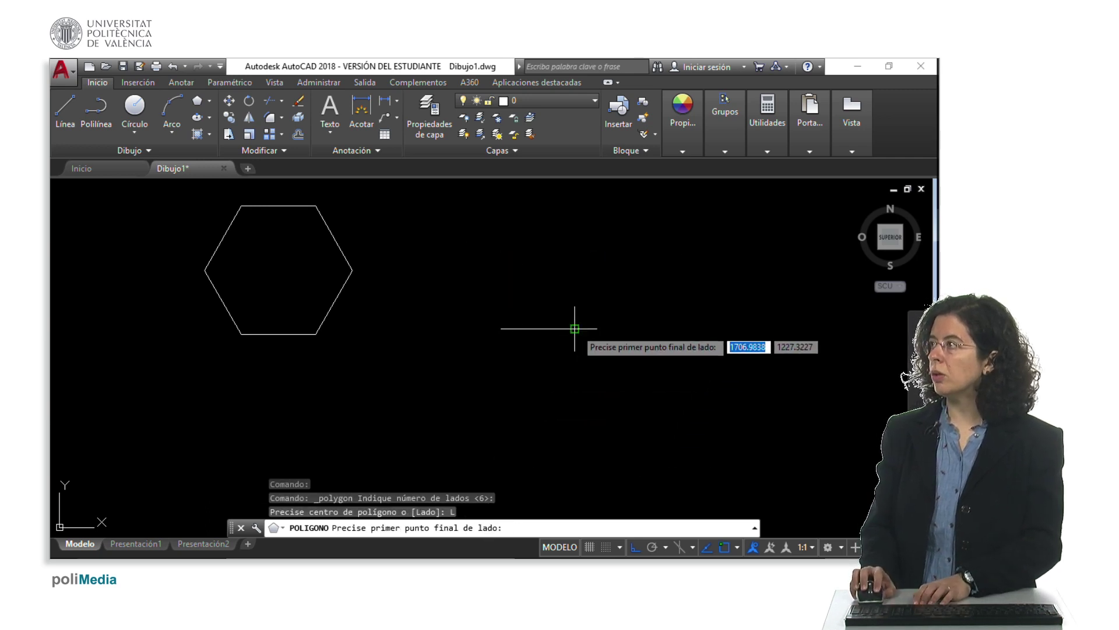
{"action": "left_click", "coordinate": [574, 328]}
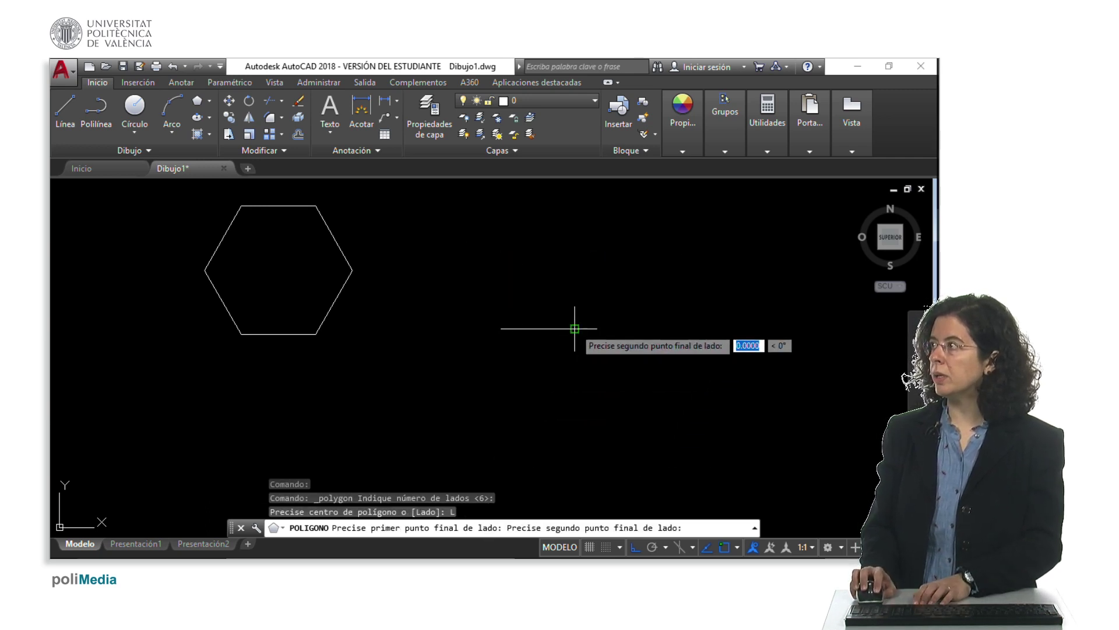
{"action": "left_click", "coordinate": [501, 328]}
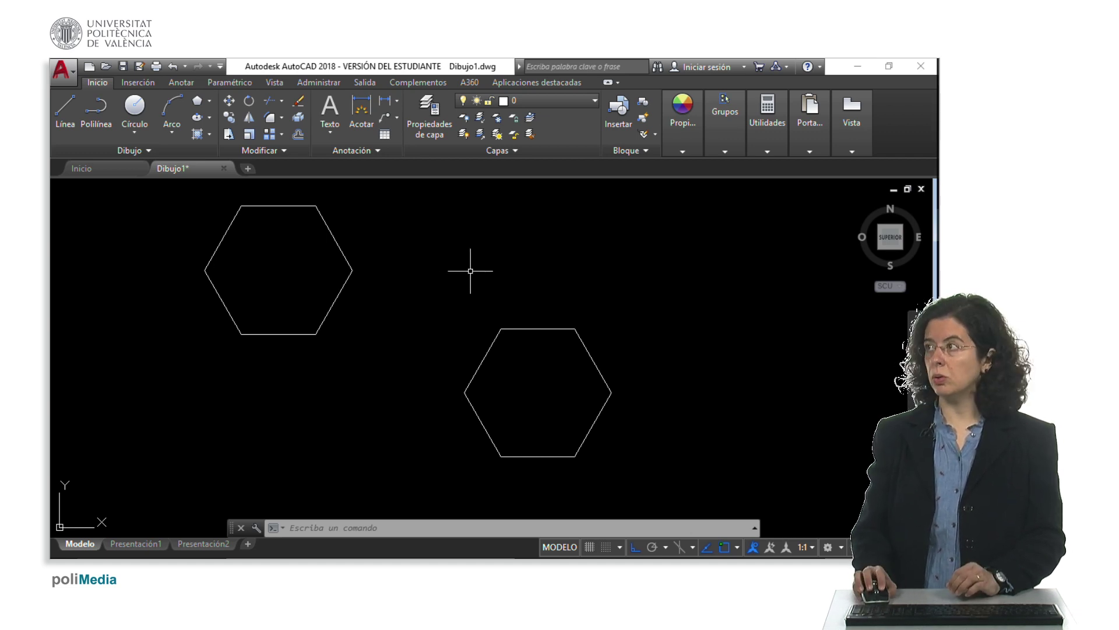
- Return to PowerPoint and show the Ejercicio slide full-screen
{"action": "key", "text": "alt+Tab"}
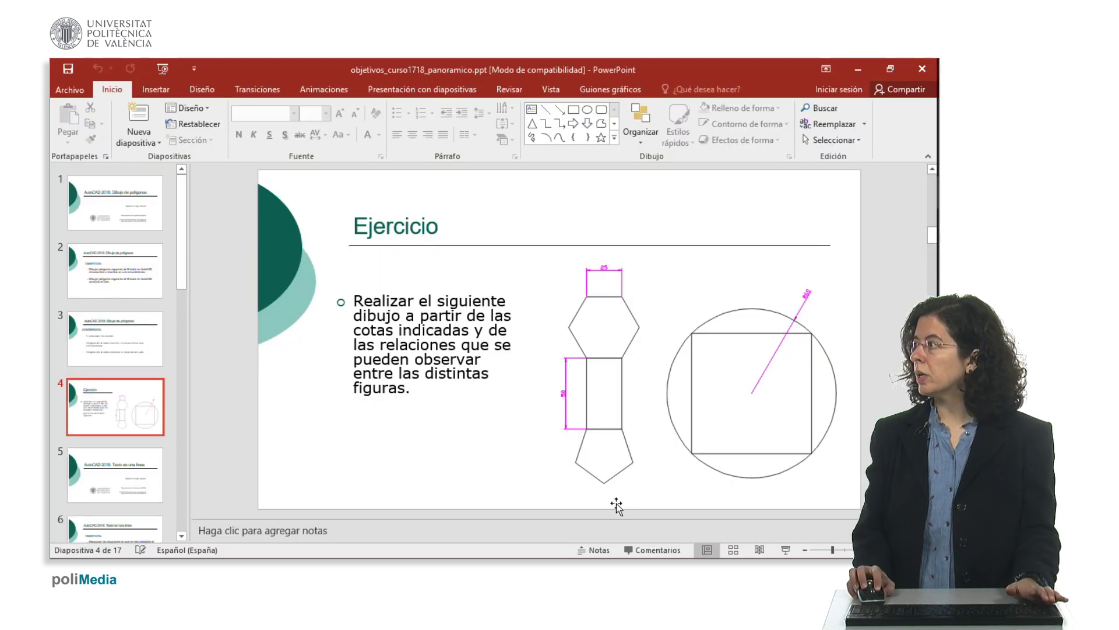
{"action": "left_click", "coordinate": [786, 551]}
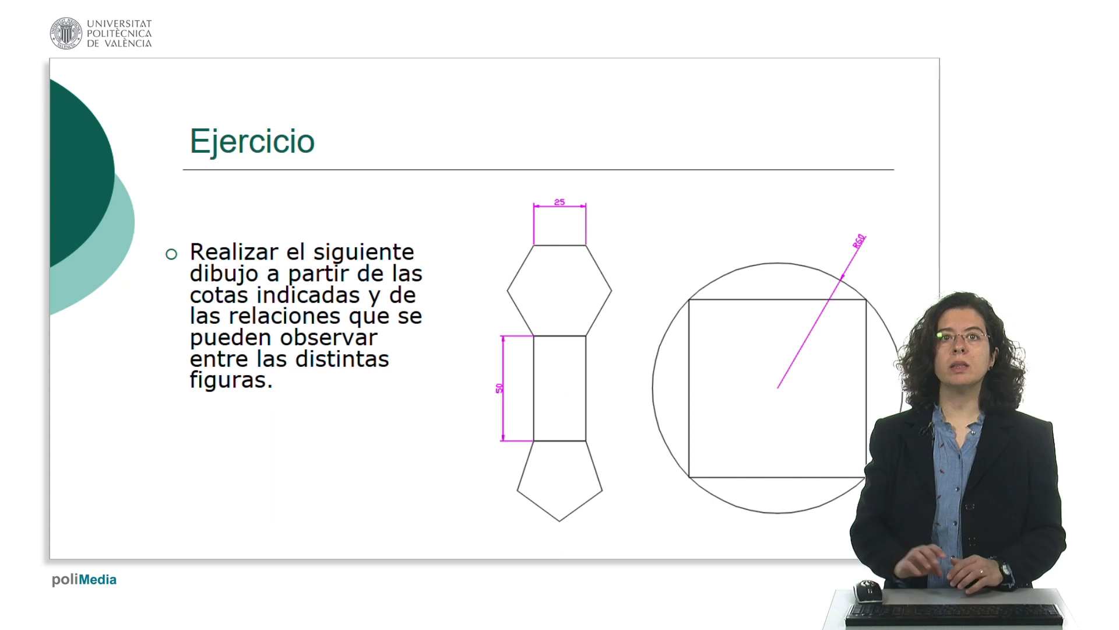